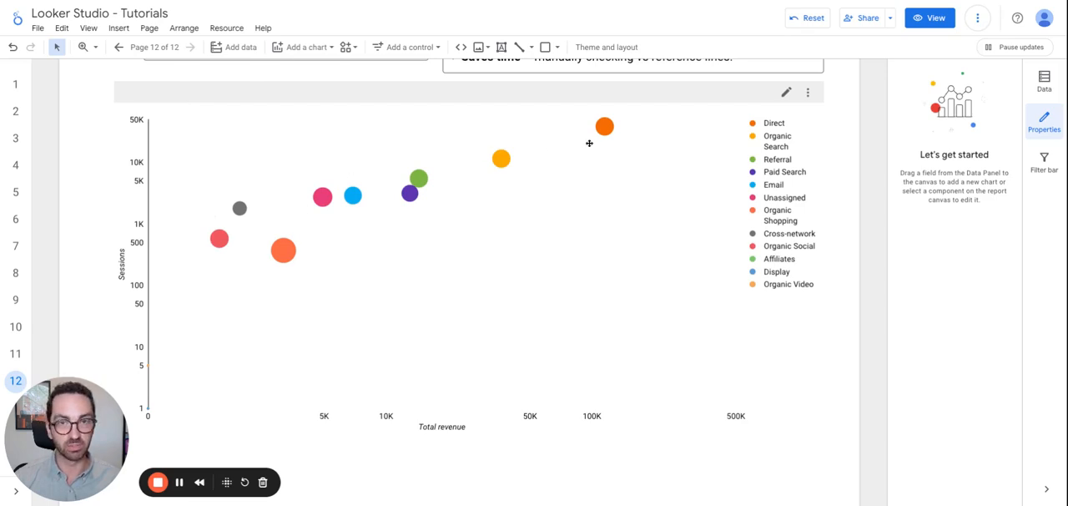
mouse_move(608, 125)
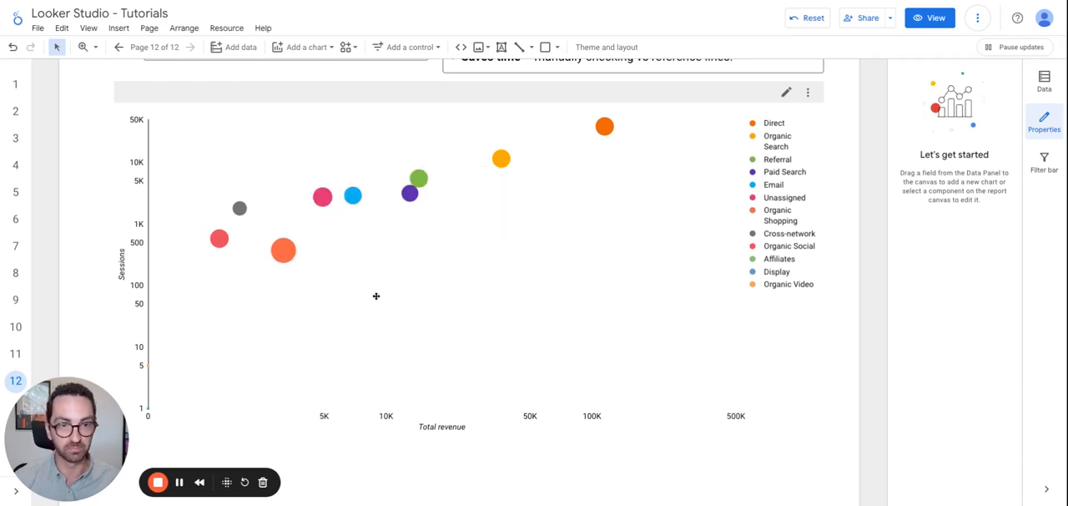
scroll(404, 301, "up", 1)
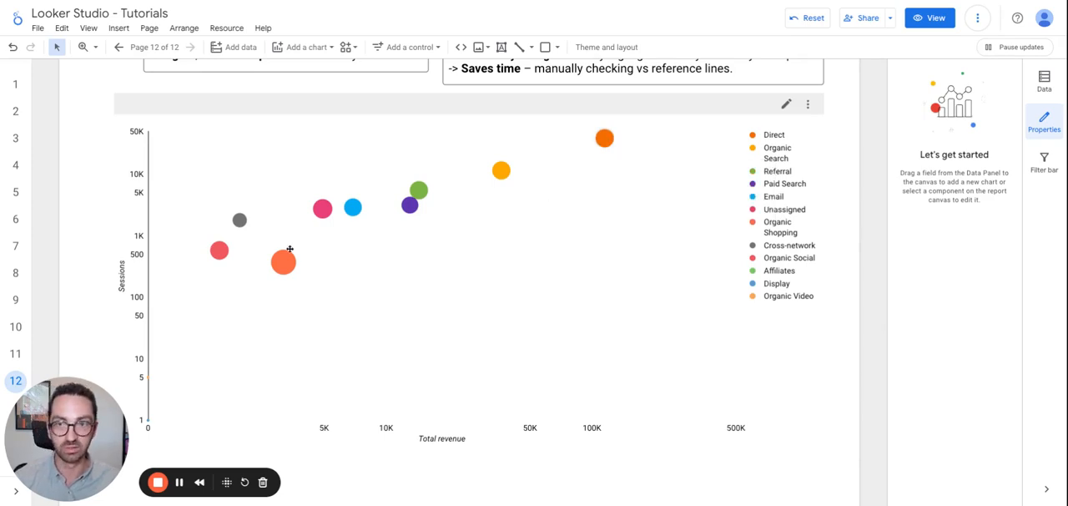
mouse_move(290, 262)
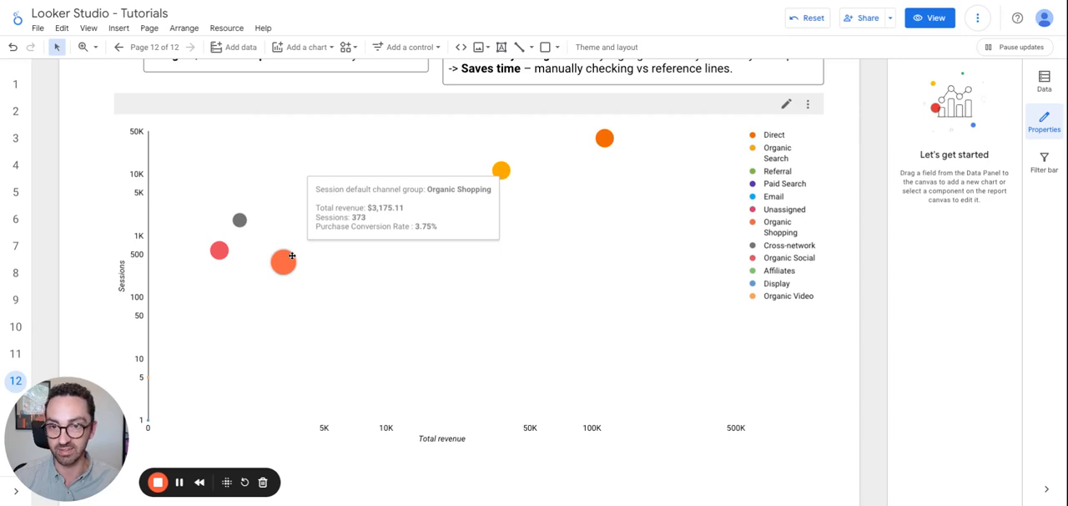
Add a reference line to the bubble chart and set its type to Metric, based on Total revenue.
left_click(497, 313)
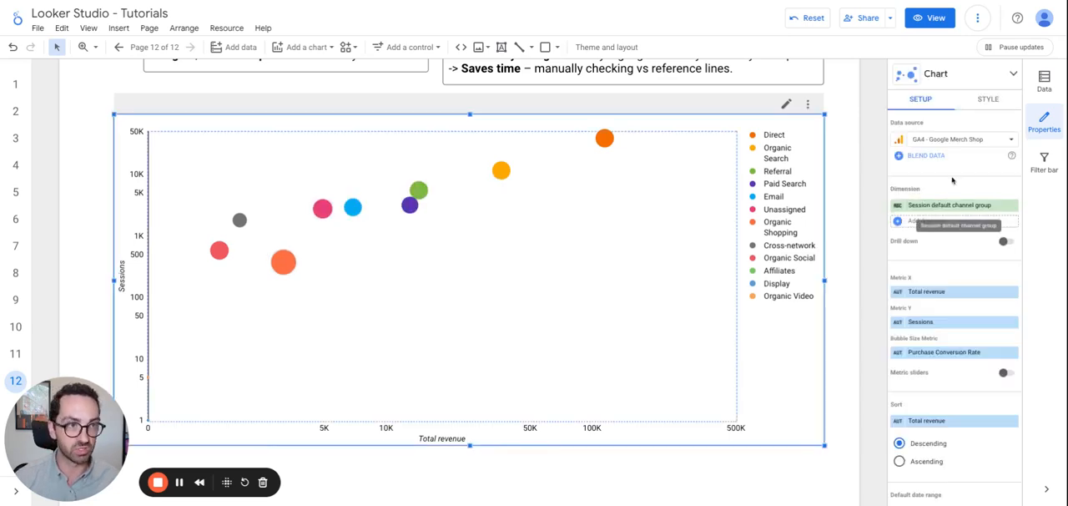
left_click(993, 101)
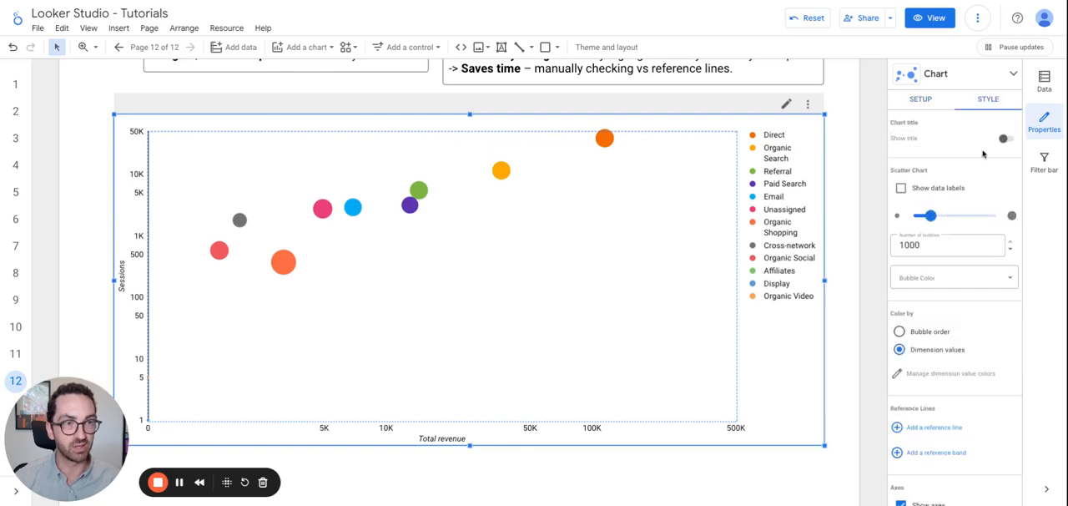
scroll(971, 226, "down", 3)
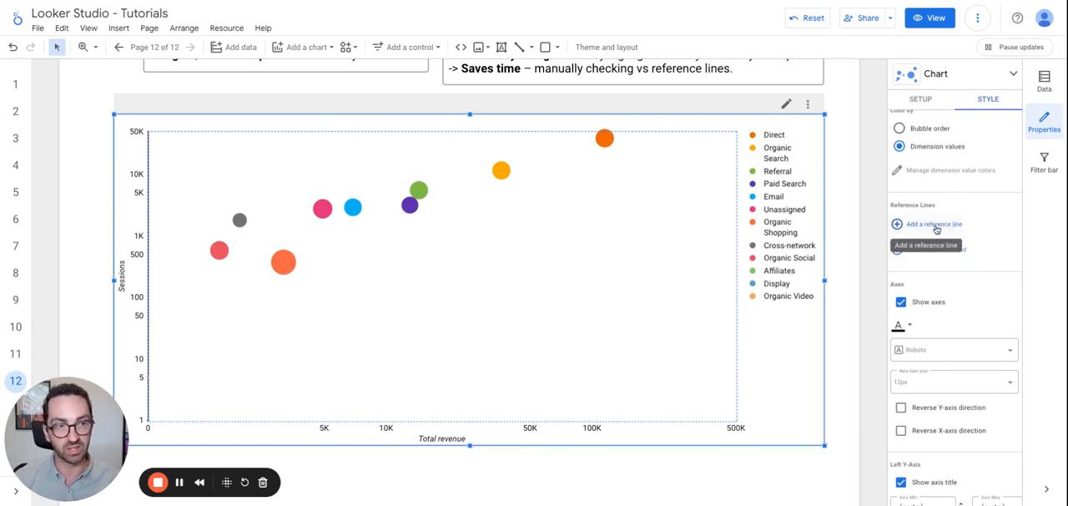
left_click(941, 225)
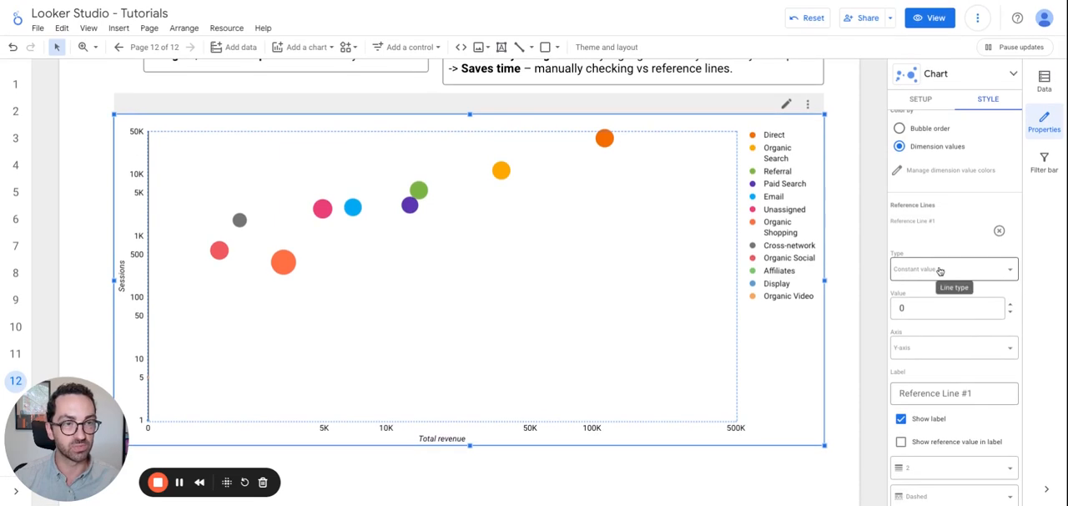
scroll(927, 229, "down", 1)
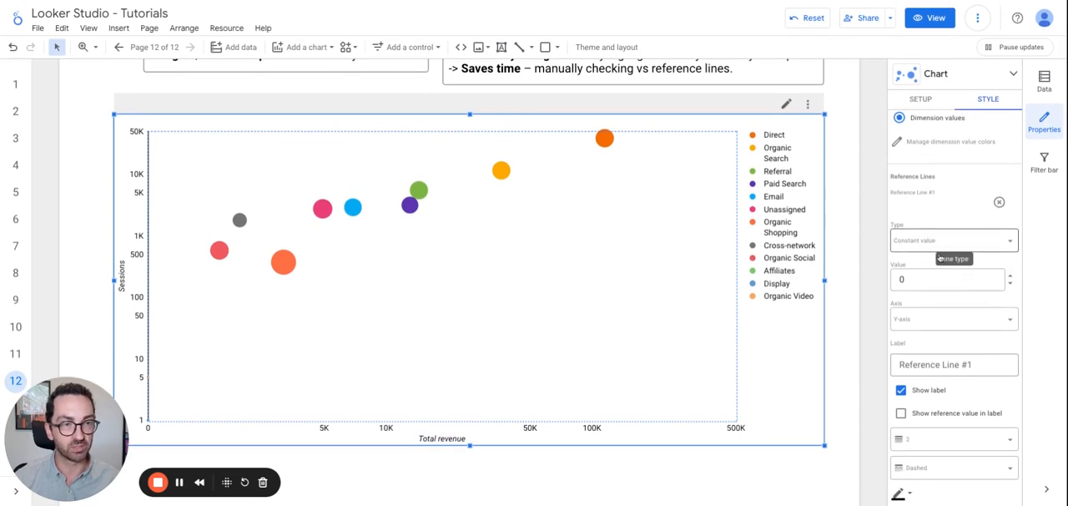
left_click(940, 244)
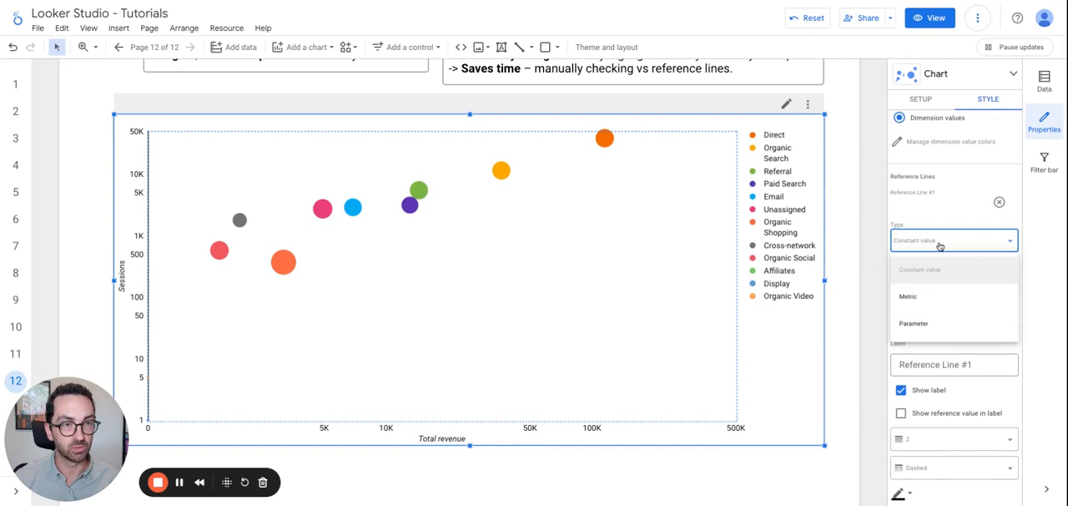
left_click(916, 297)
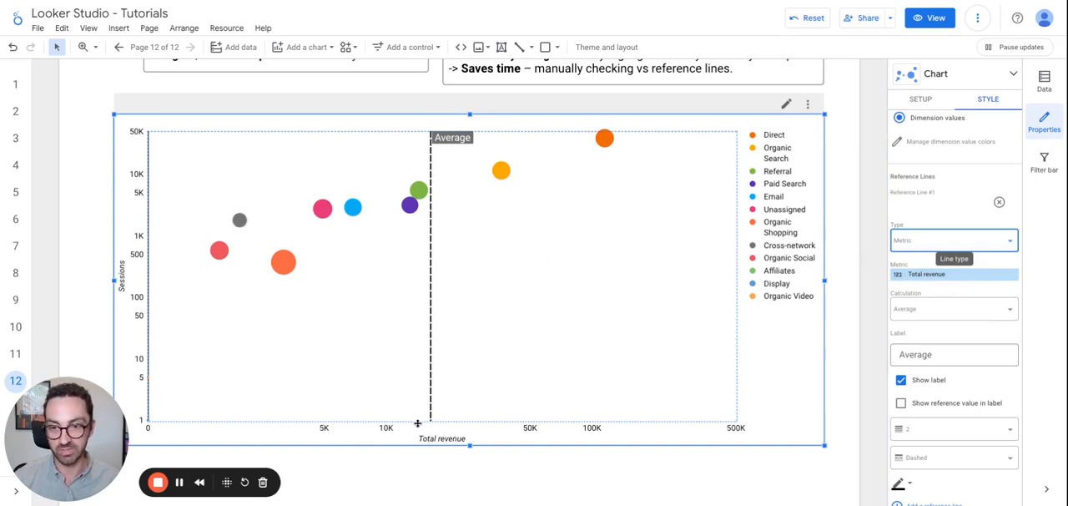
Try the Median, Percentile, Min and Max calculations on the Total revenue reference line, and return it to Average.
left_click(919, 312)
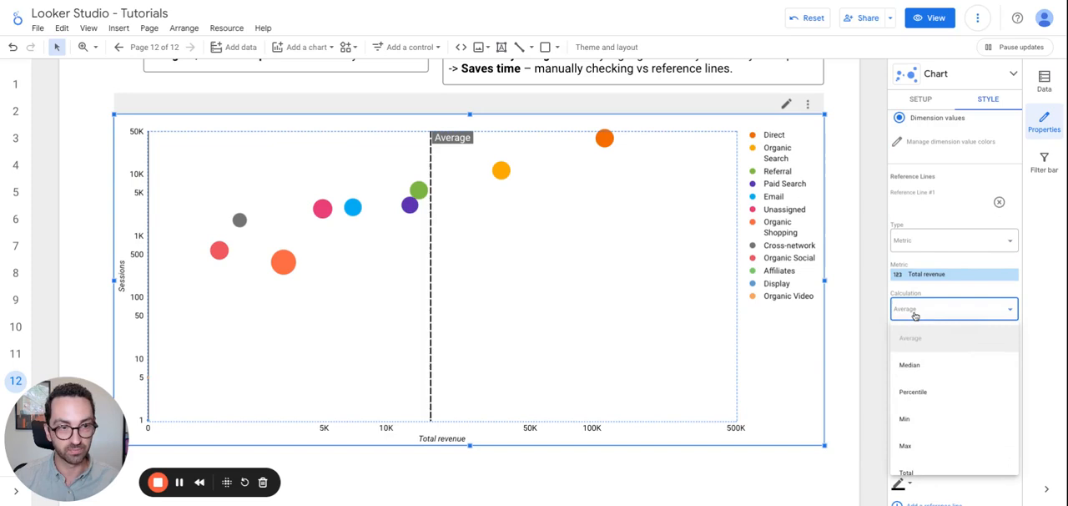
left_click(914, 365)
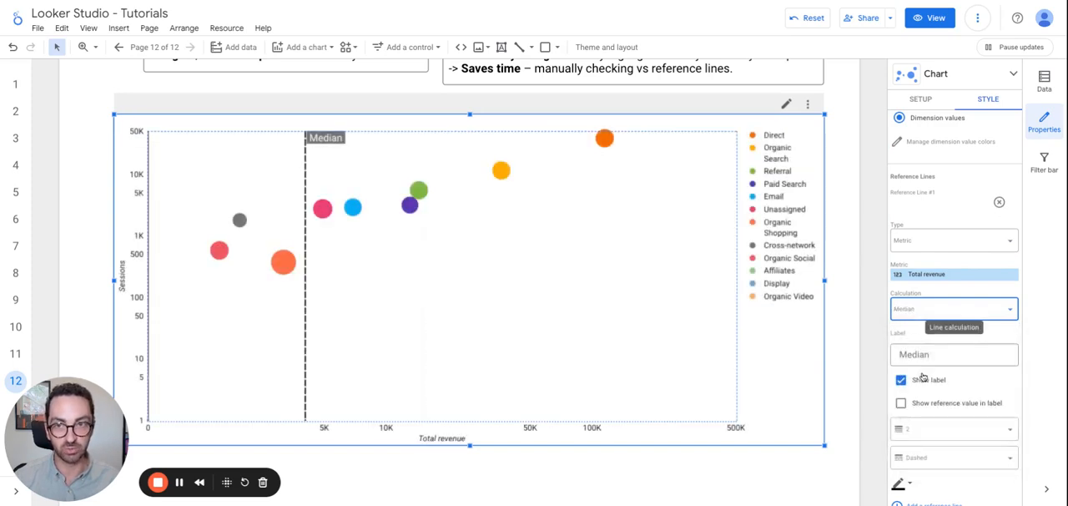
left_click(934, 310)
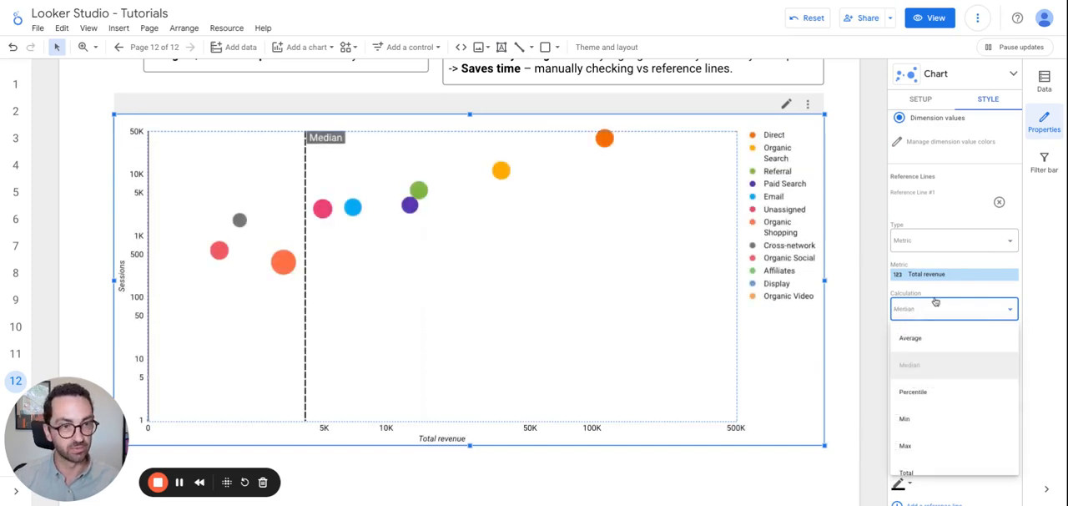
left_click(916, 392)
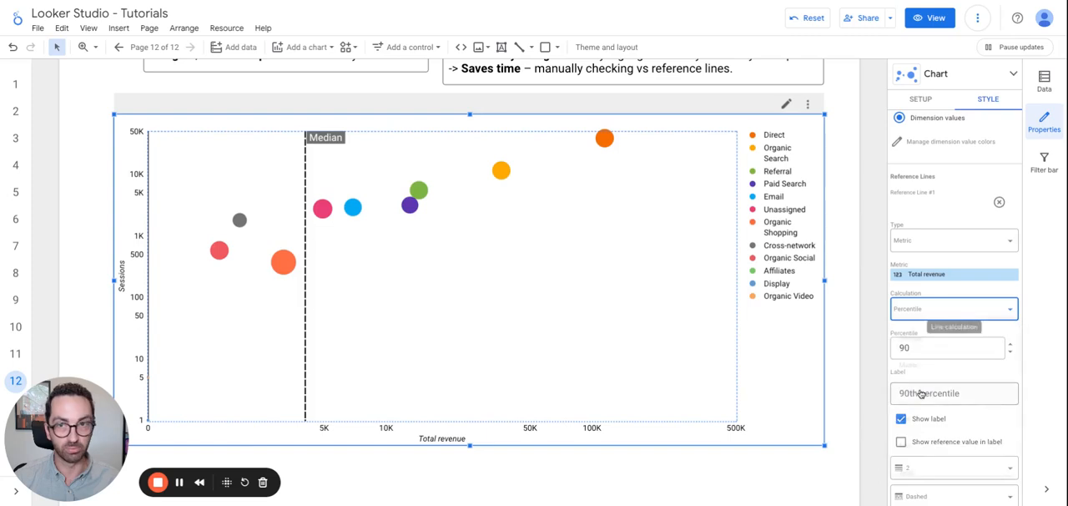
left_click(921, 310)
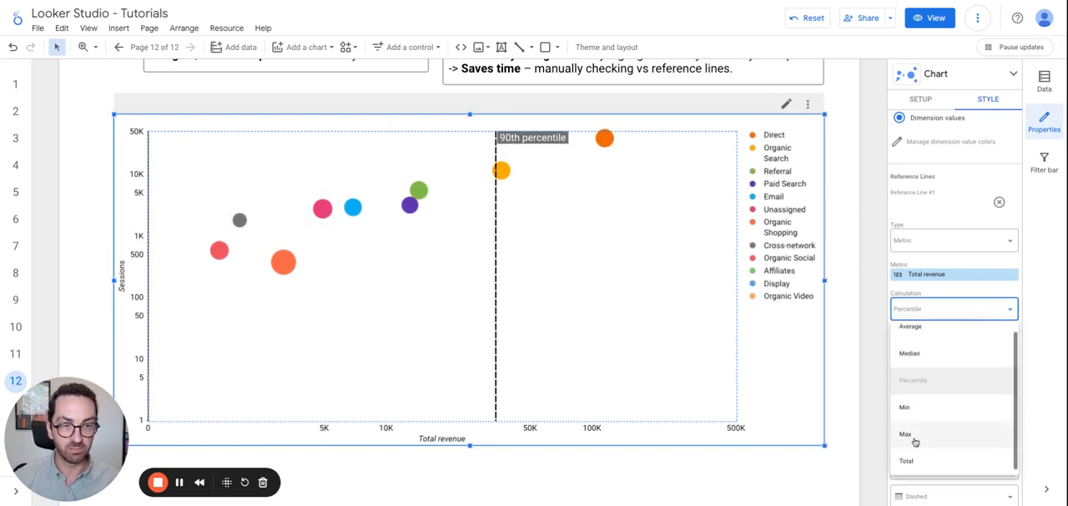
left_click(910, 404)
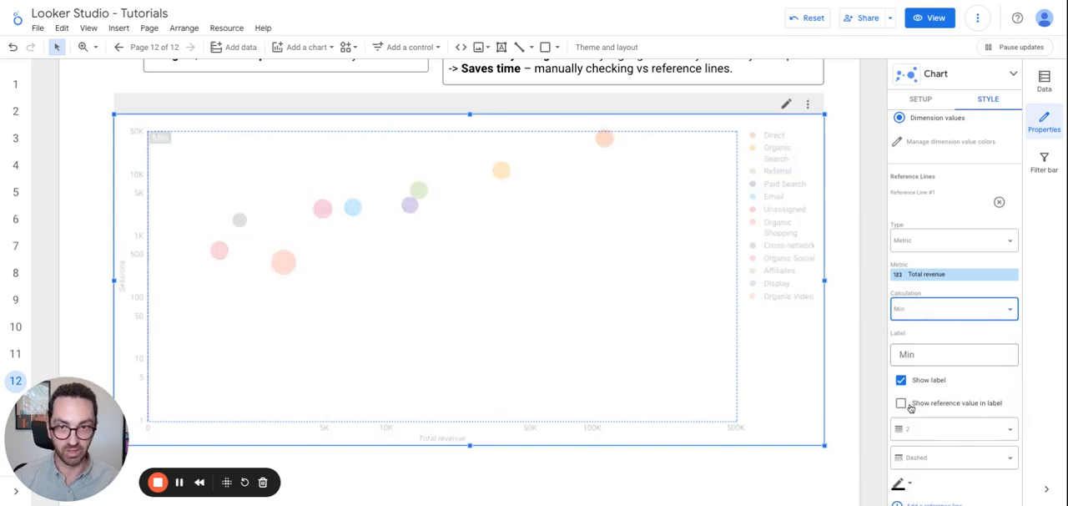
left_click(936, 314)
left_click(916, 446)
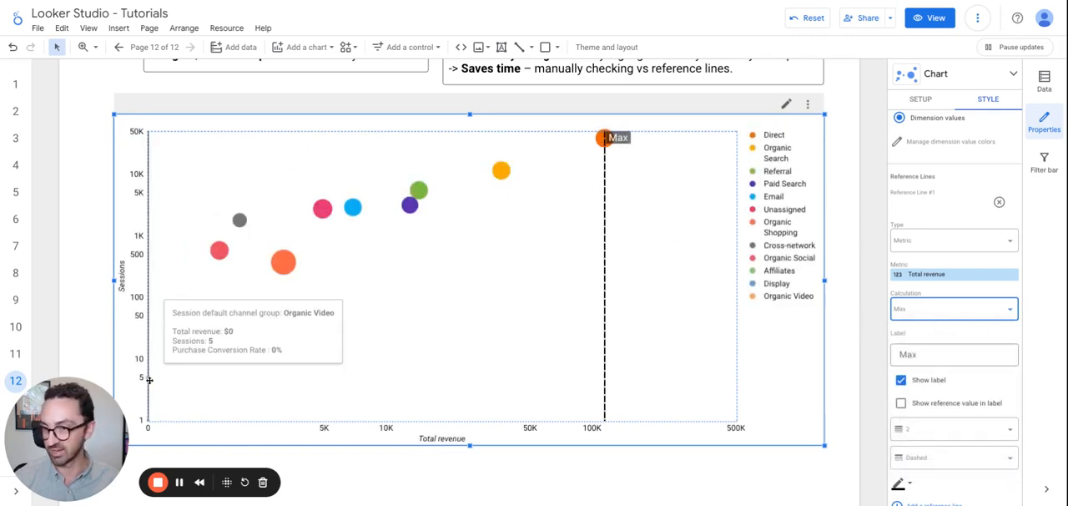
mouse_move(151, 378)
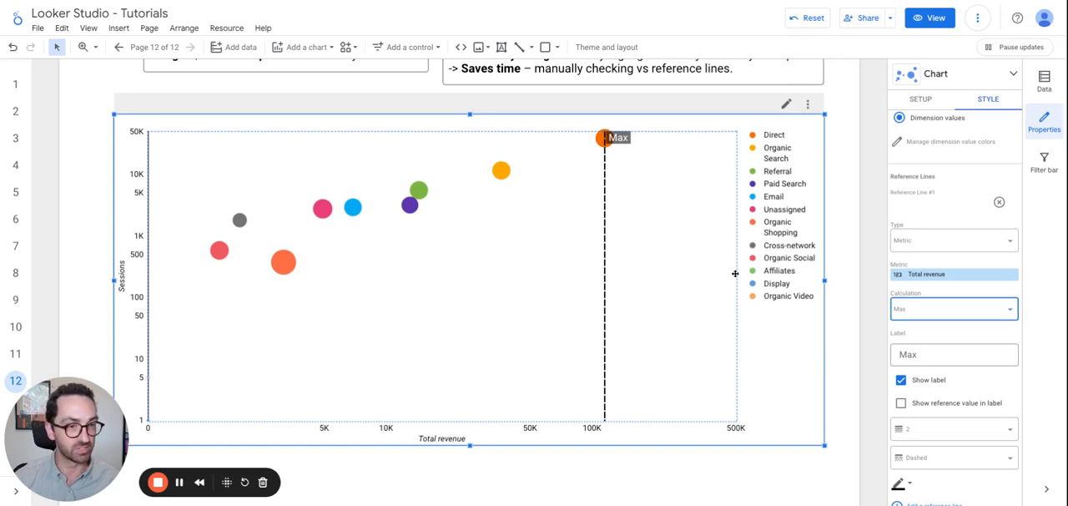
left_click(943, 352)
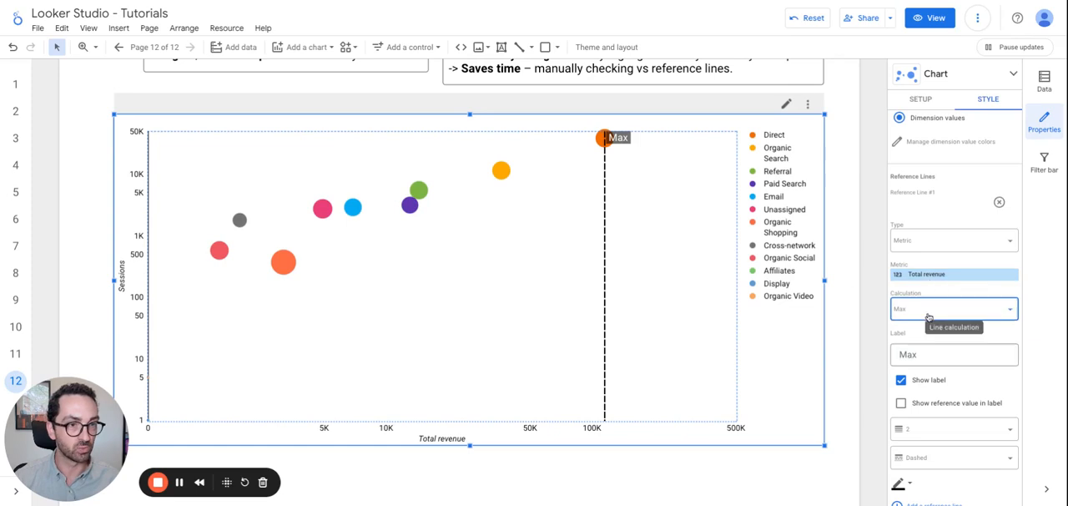
left_click(928, 309)
left_click(926, 338)
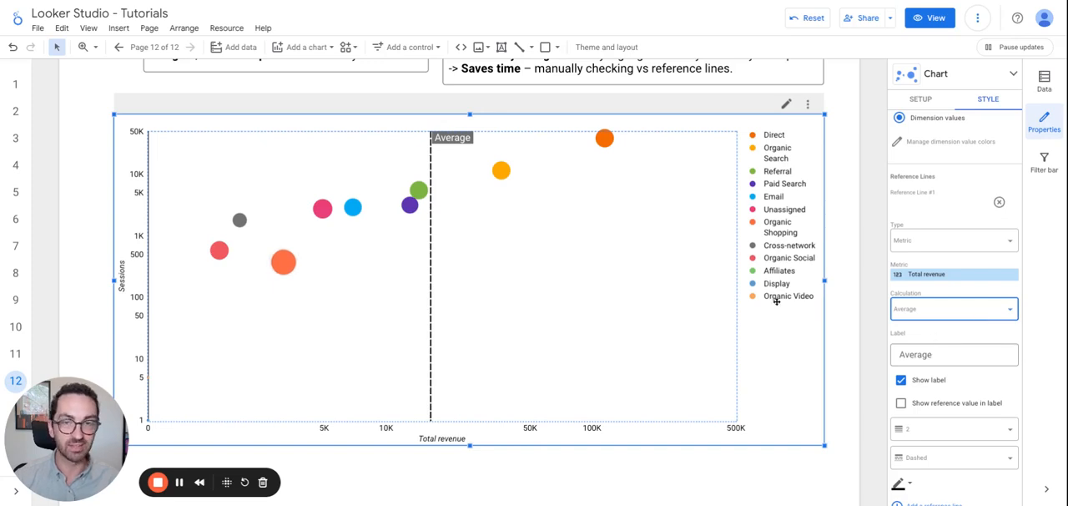
Change the label of the Total revenue reference line to "Avg. Revenue".
left_click(910, 355)
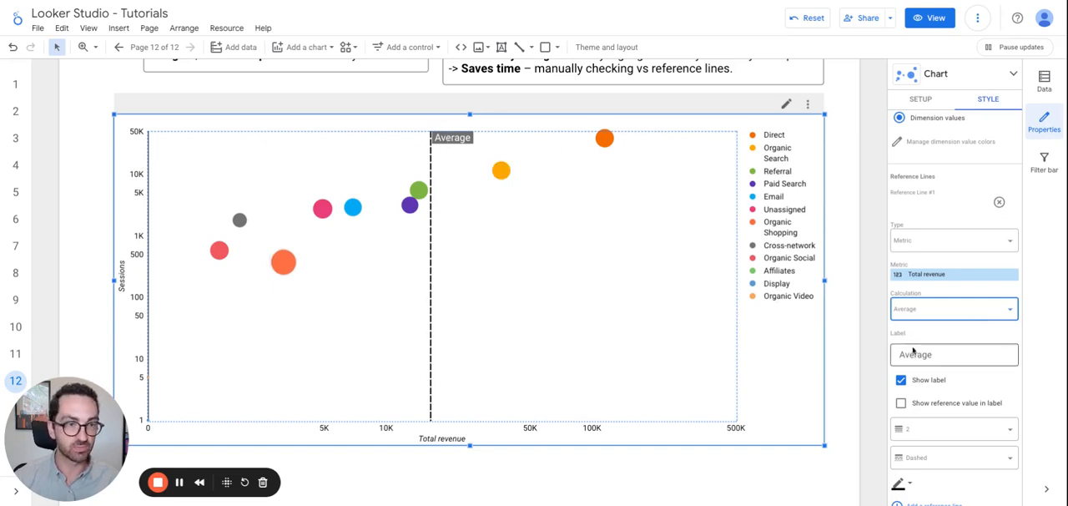
key("Delete")
key("Delete")
key("Delete")
key("Delete")
key("Delete")
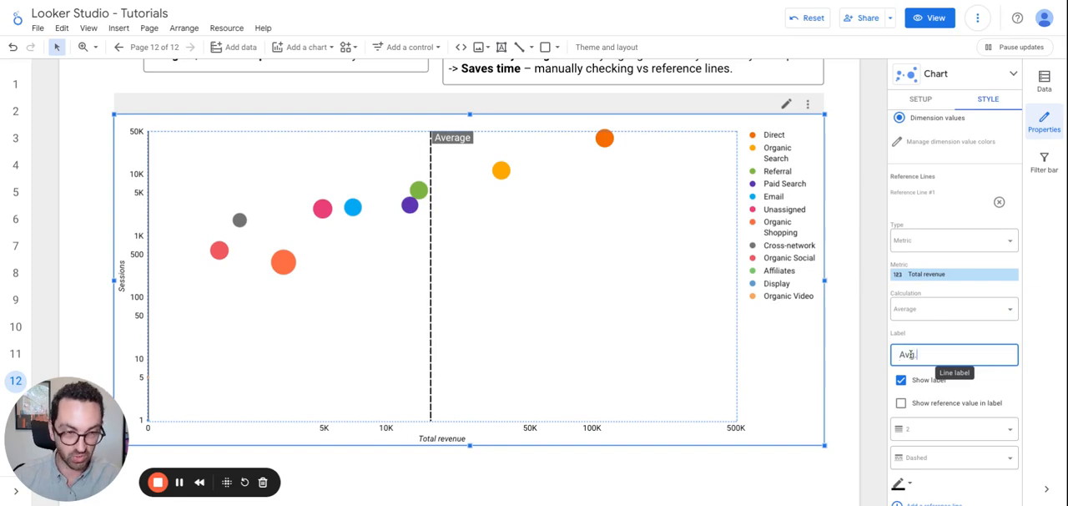
type("g. Revenue")
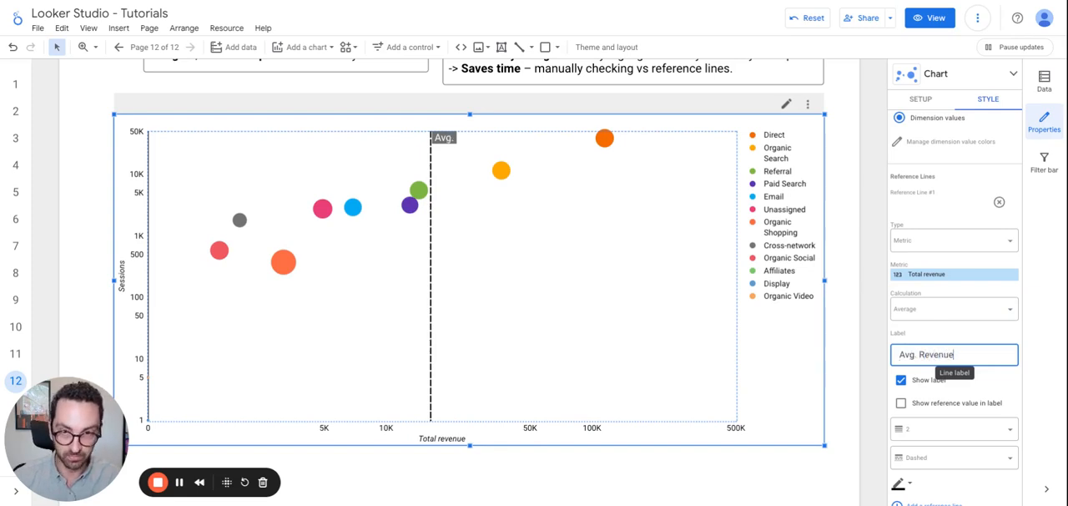
left_click(937, 334)
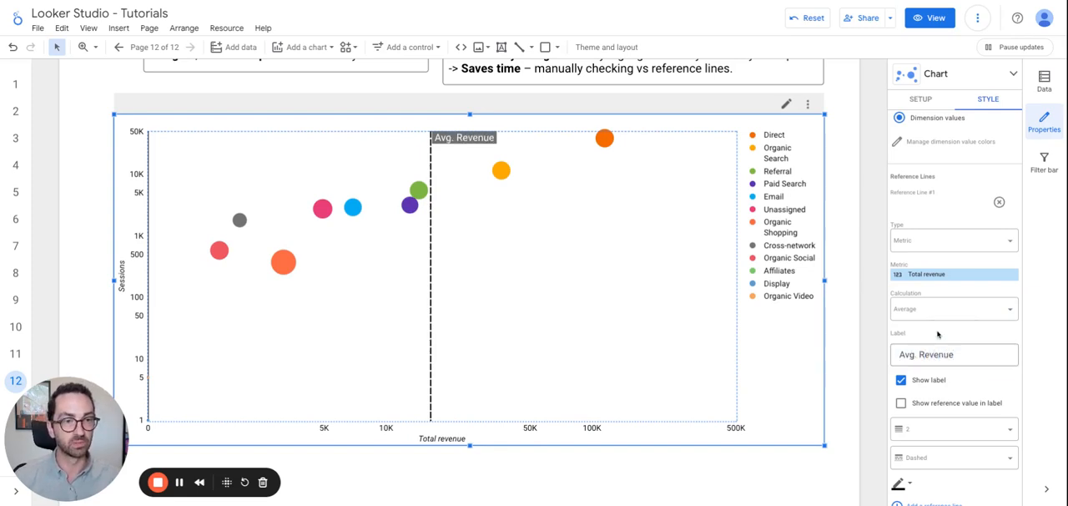
Add a second reference line to the bubble chart with type Metric, based on Sessions.
scroll(942, 325, "down", 1)
scroll(942, 316, "down", 4)
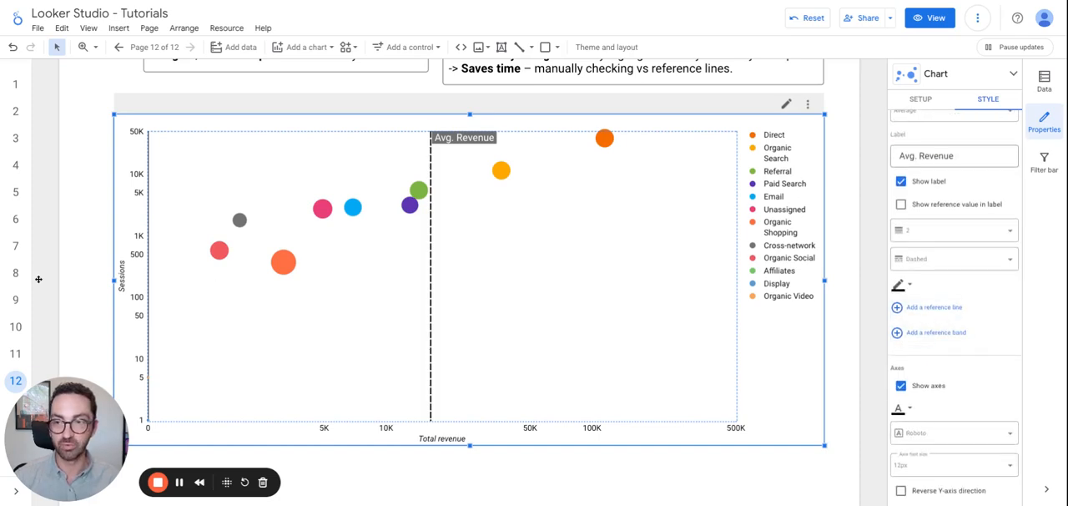
left_click(927, 307)
scroll(942, 389, "down", 3)
left_click(935, 236)
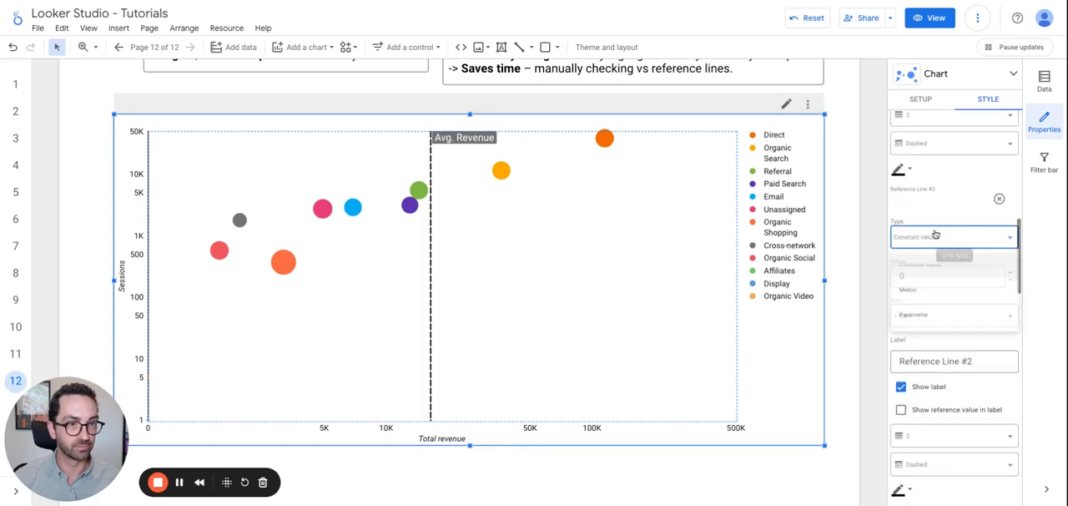
left_click(931, 295)
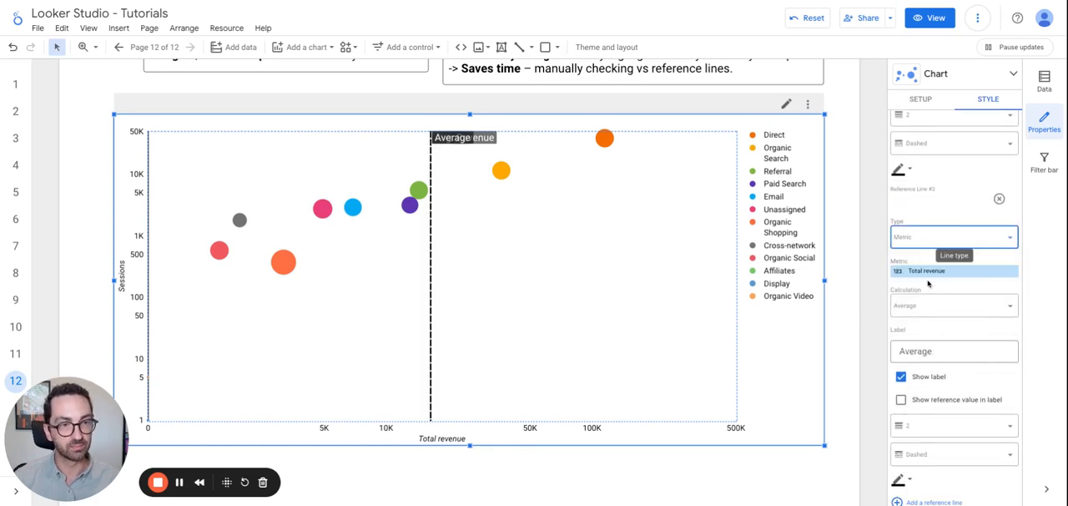
left_click(935, 272)
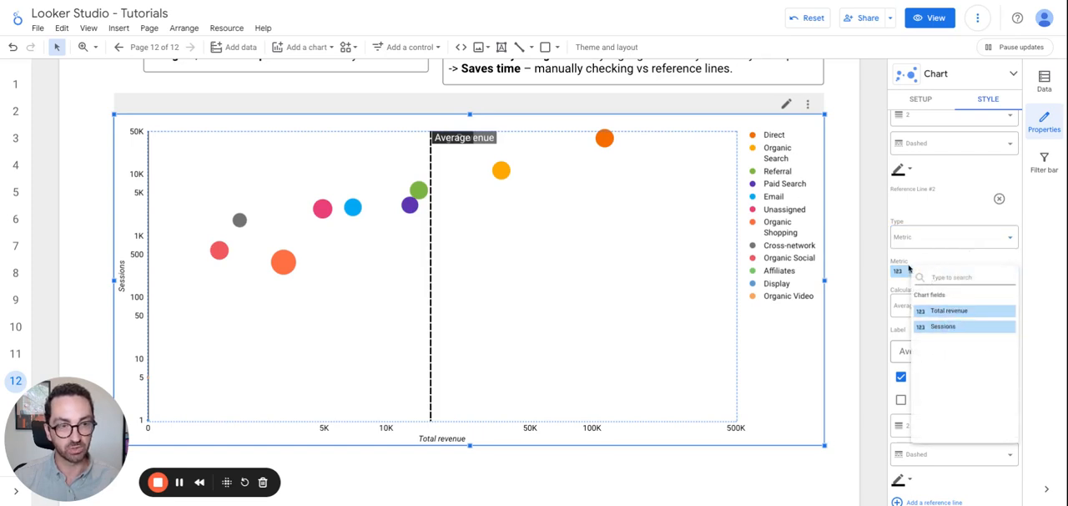
left_click(946, 327)
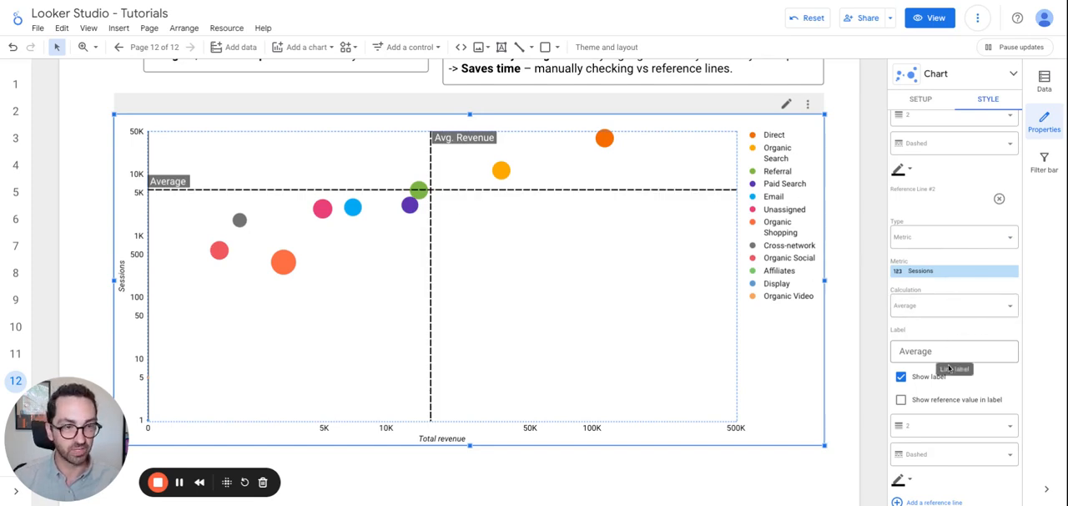
Change the label of the Sessions reference line to "Avg. Session".
left_click(913, 353)
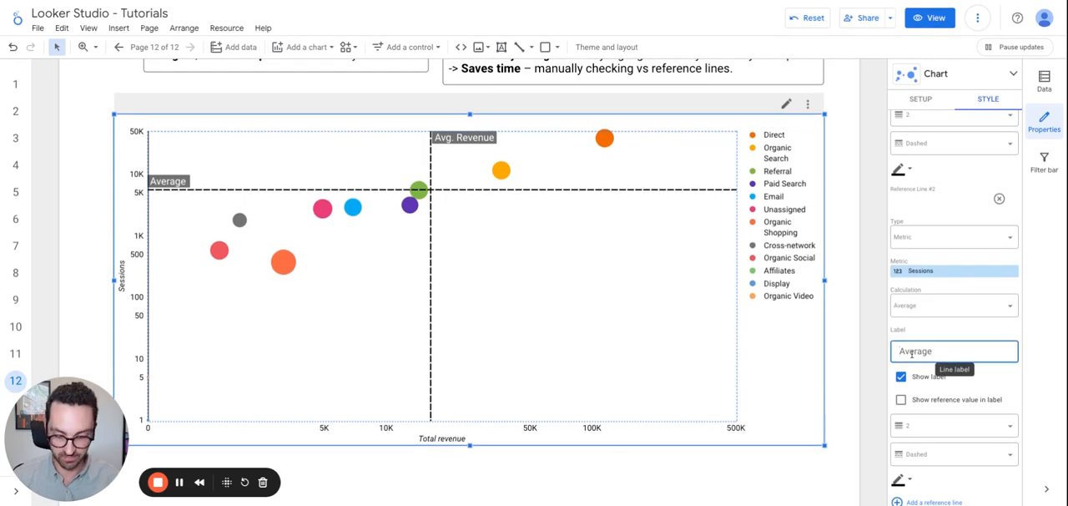
key("ctrl+a")
type("Avg. Session")
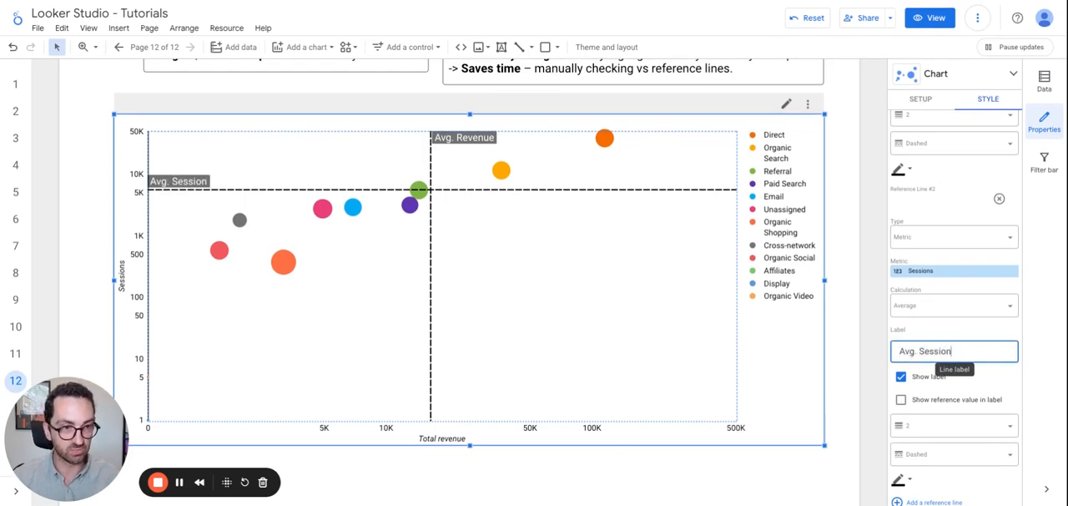
left_click(944, 331)
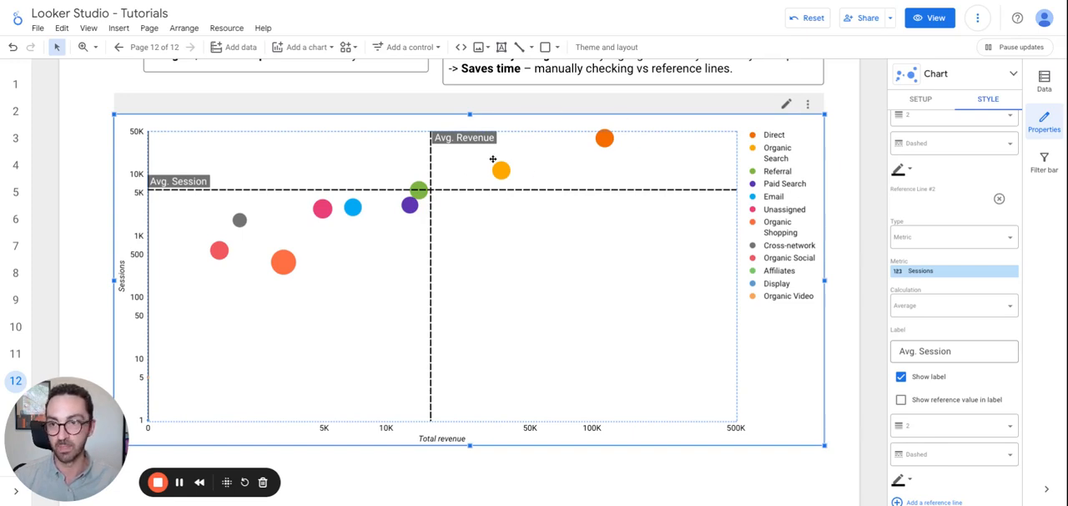
Select the Total revenue time series chart below the bubble chart and make it taller by extending its lower edge.
mouse_move(156, 188)
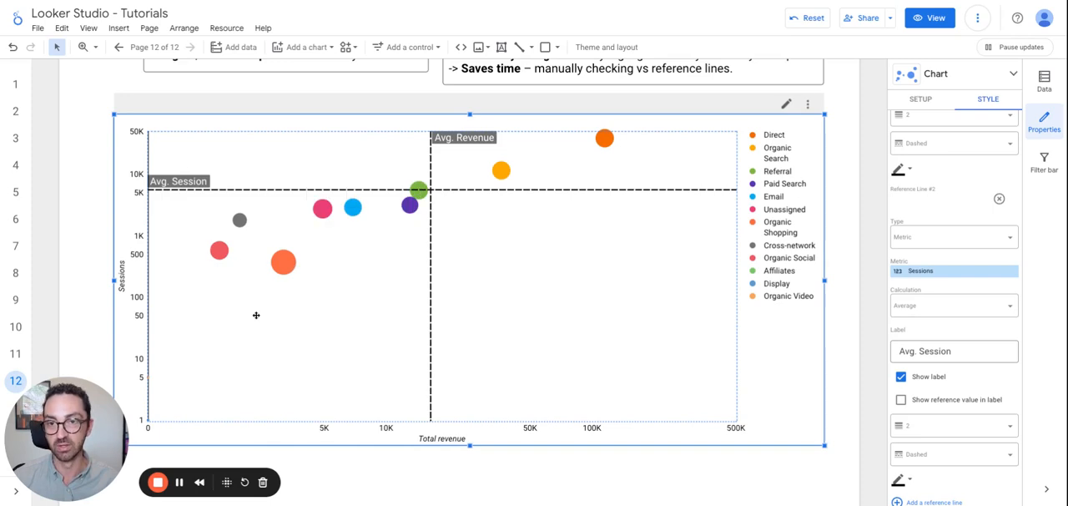
mouse_move(290, 257)
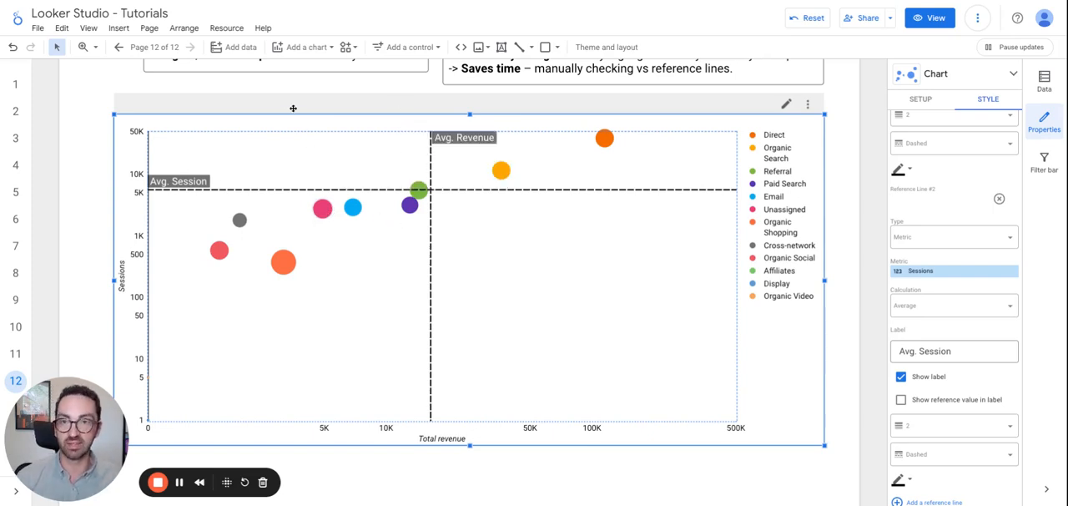
left_click(73, 176)
scroll(75, 213, "down", 5)
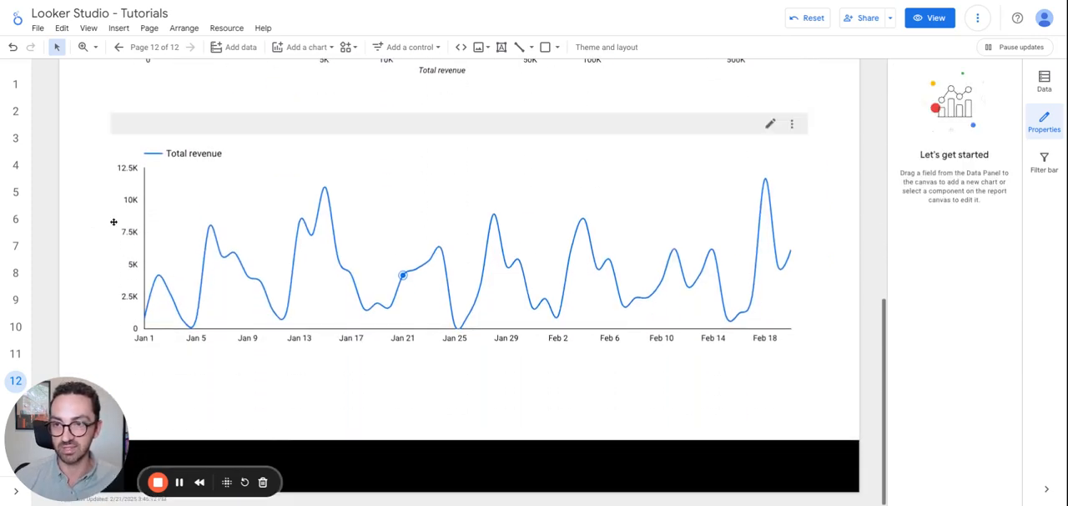
left_click(233, 250)
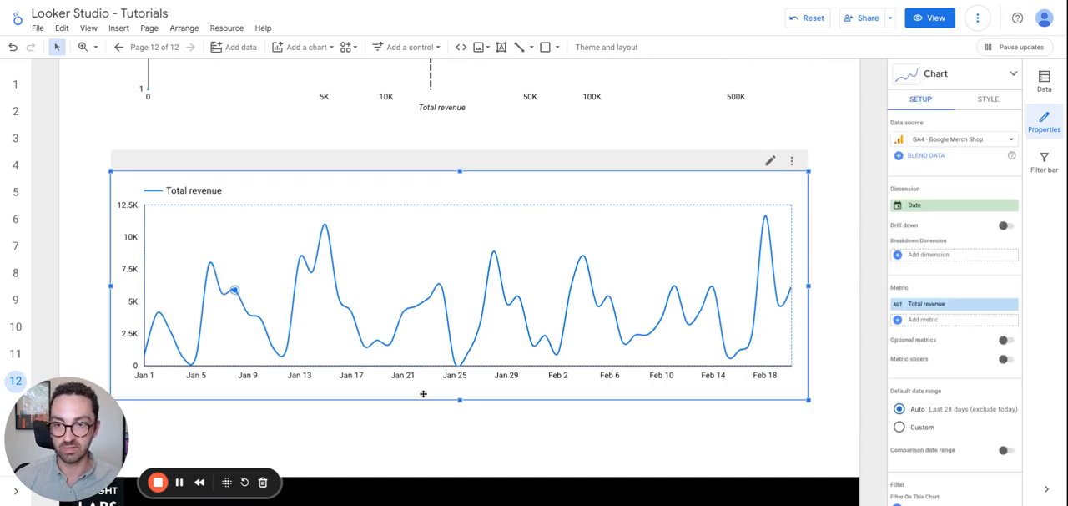
left_click_drag(456, 400, 458, 440)
Add a reference line to the time series chart with type Metric, based on Total revenue.
mouse_move(941, 83)
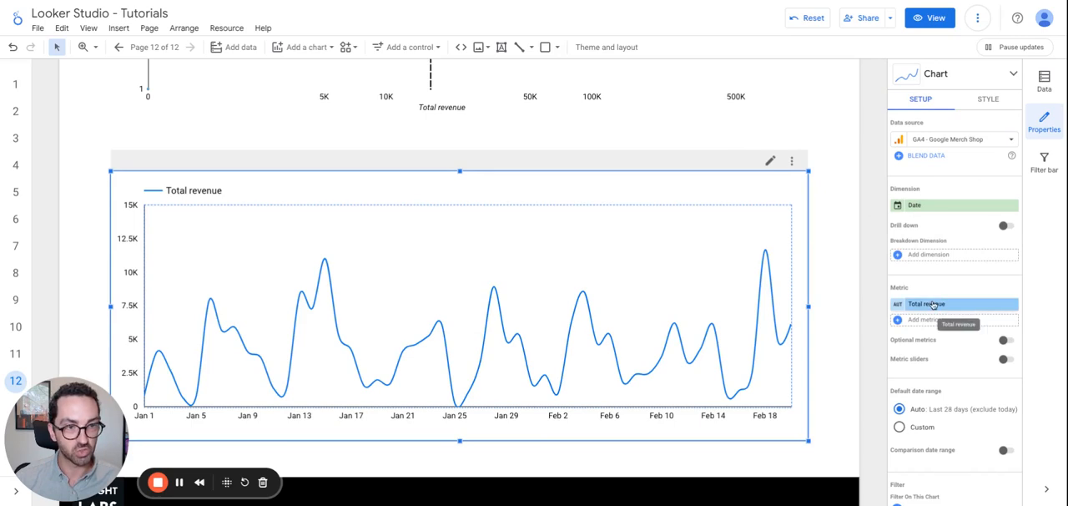
scroll(952, 409, "down", 2)
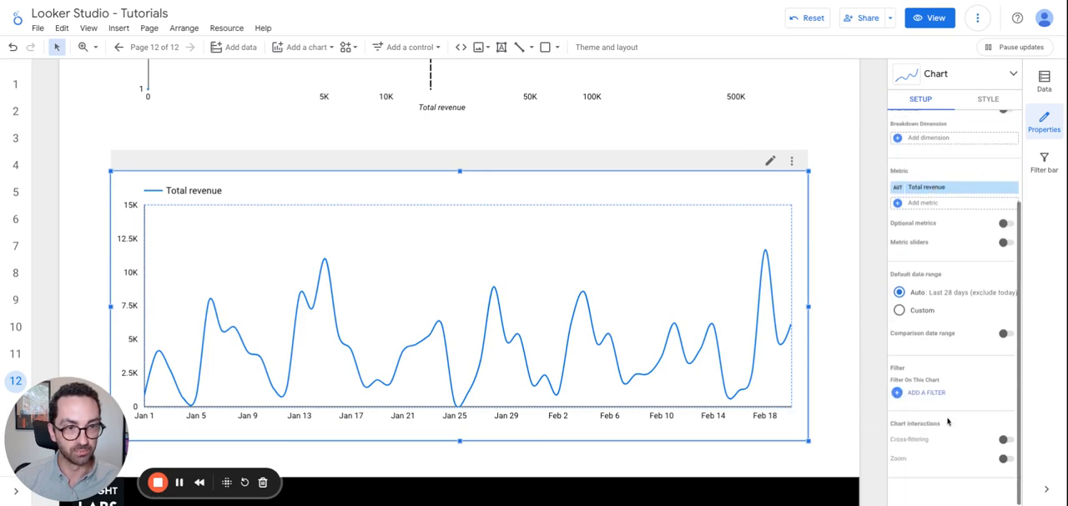
left_click(993, 100)
scroll(960, 320, "up", 10)
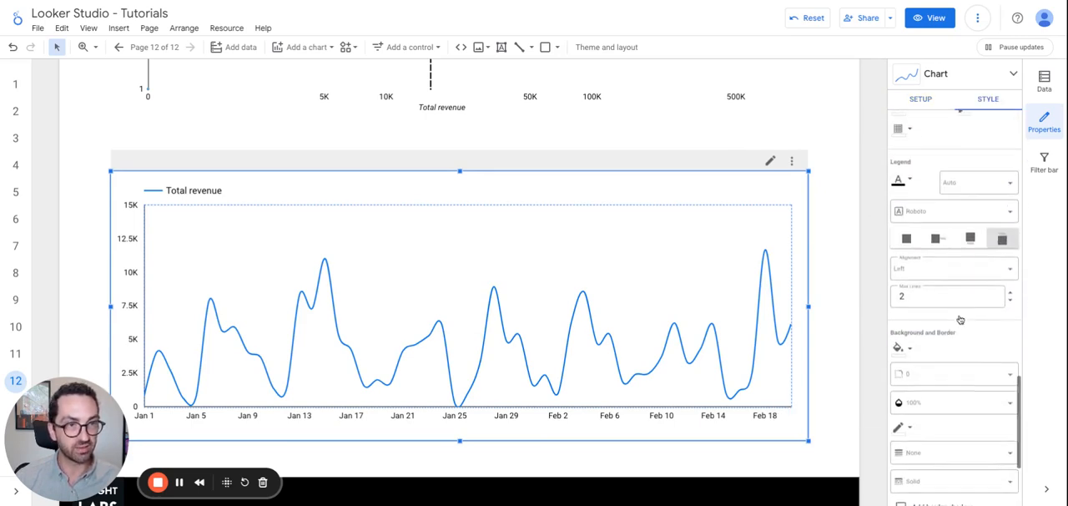
scroll(959, 360, "up", 4)
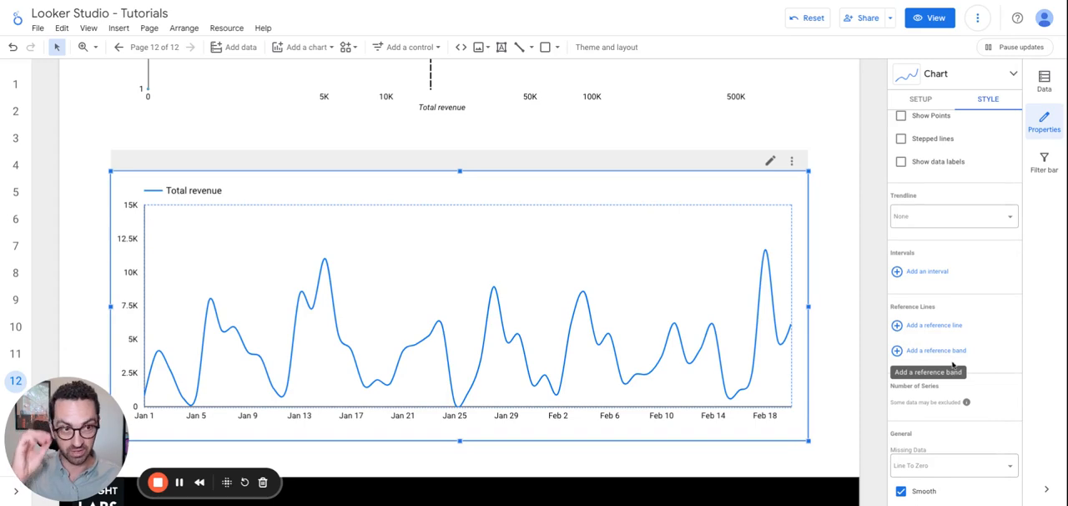
left_click(935, 325)
scroll(943, 342, "down", 1)
left_click(933, 297)
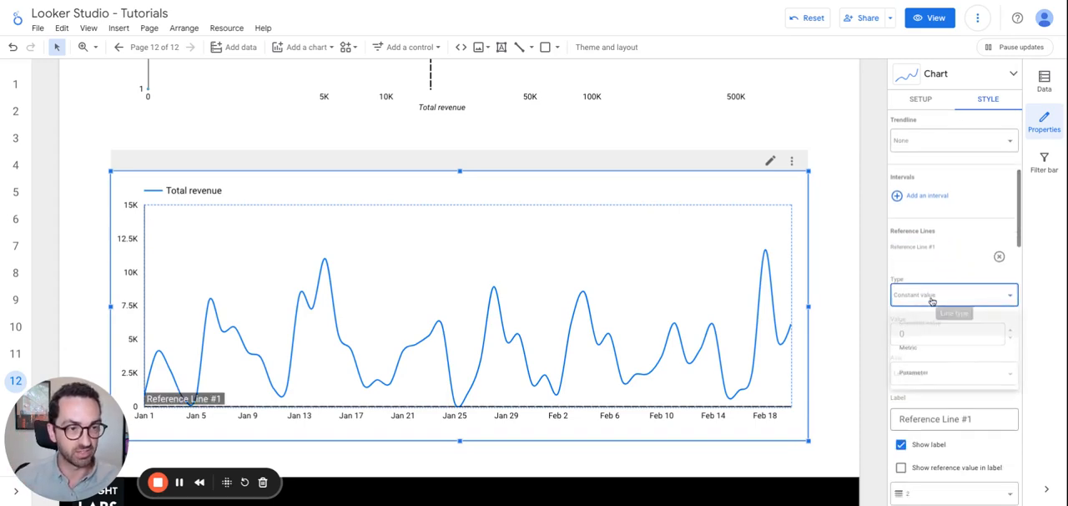
left_click(935, 350)
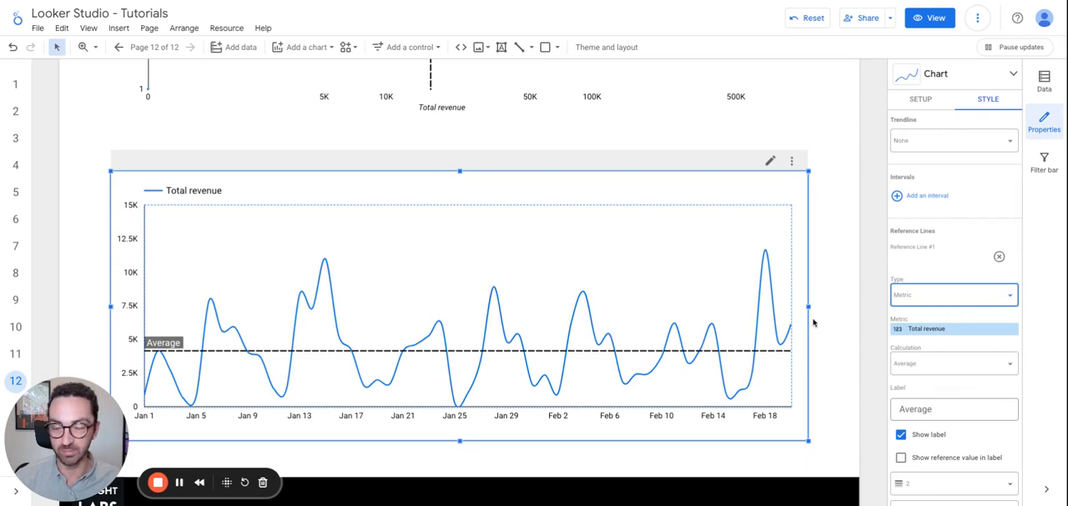
Look at the metrics available for the time series reference line, and remove that reference line.
left_click(928, 329)
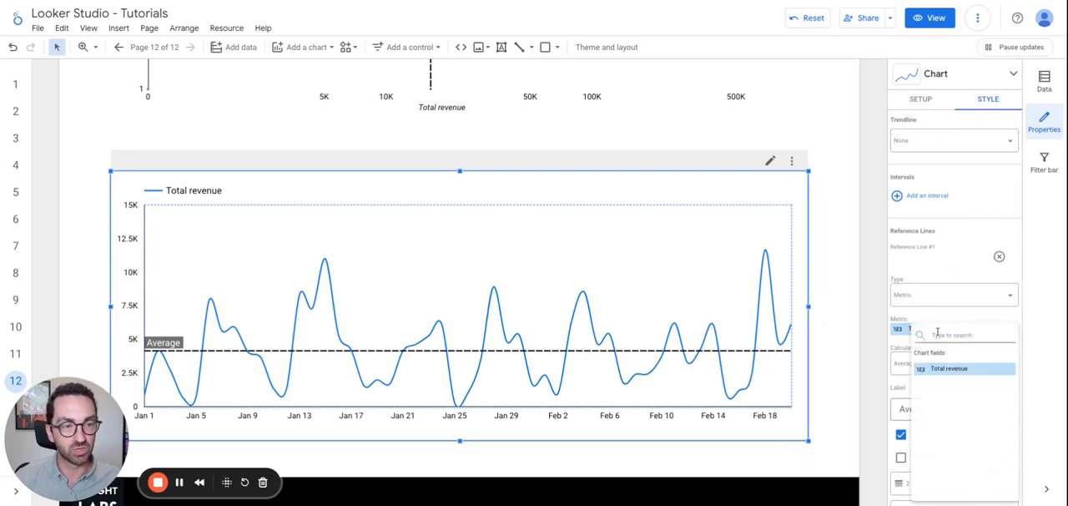
left_click(921, 318)
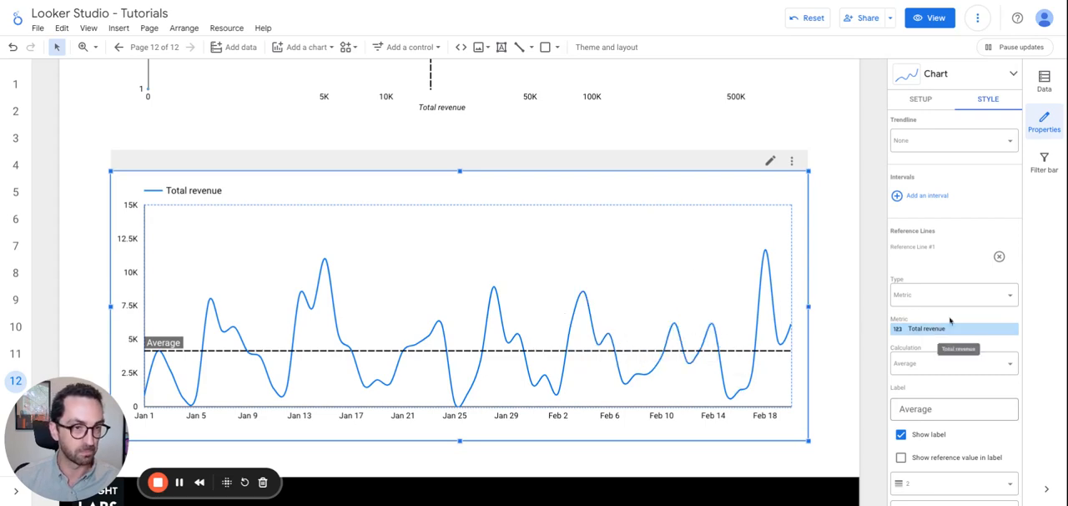
left_click(999, 257)
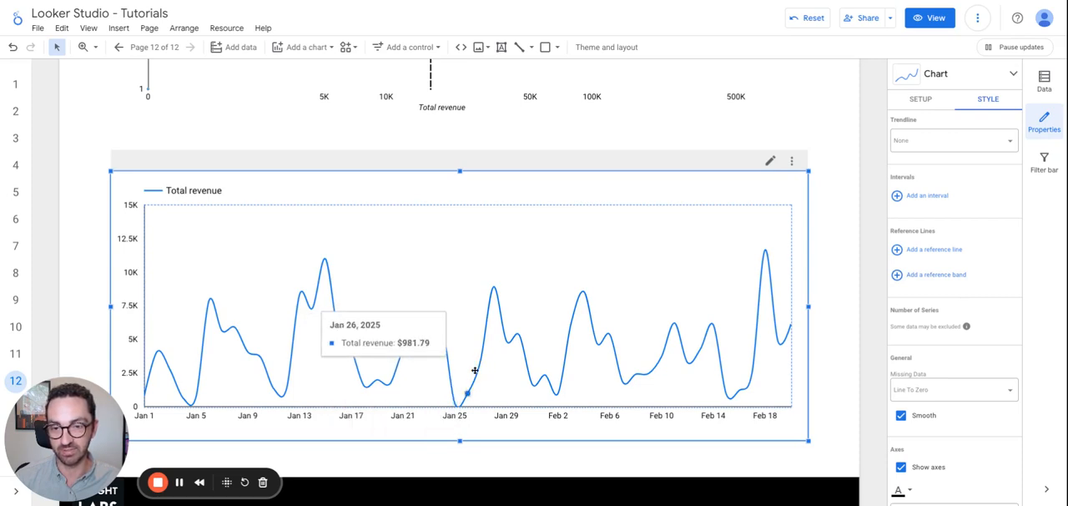
Add a reference band to the time series chart and set its axis to X-axis.
left_click(935, 274)
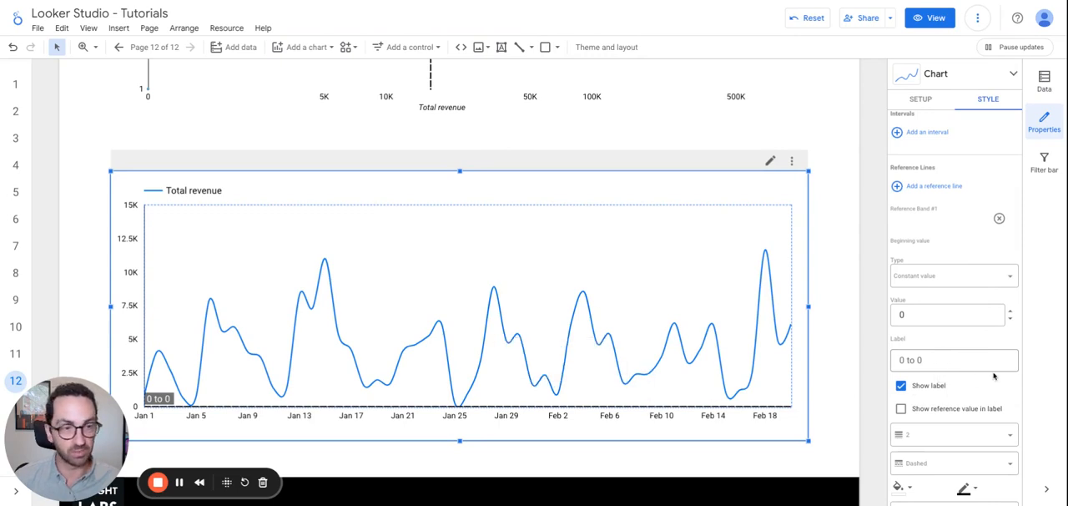
scroll(981, 424, "down", 5)
scroll(981, 424, "down", 1)
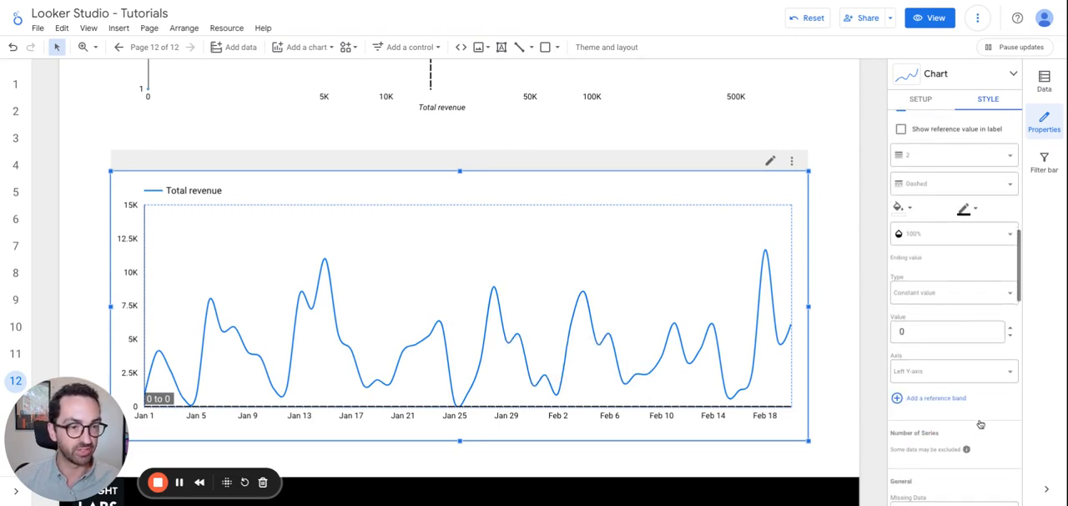
left_click(924, 373)
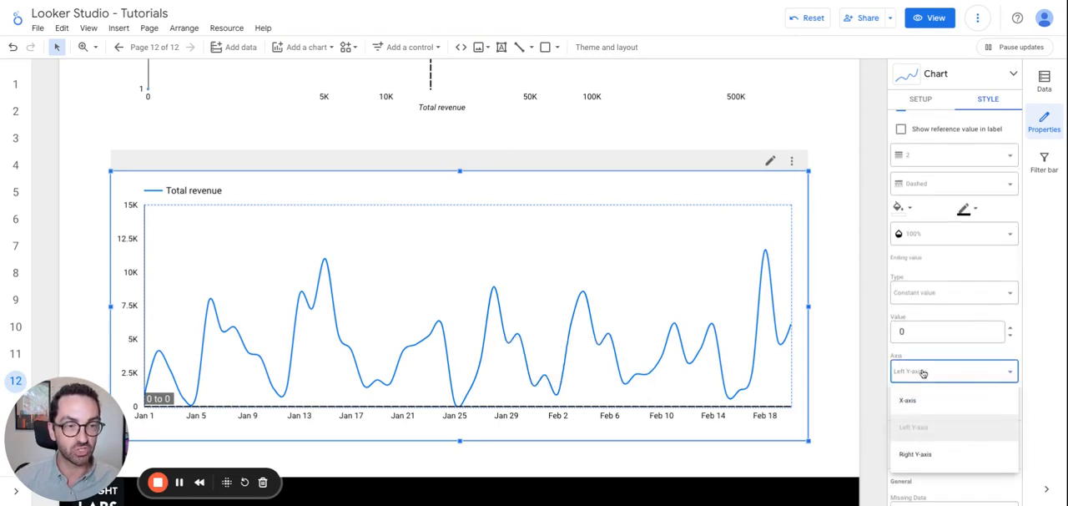
left_click(907, 401)
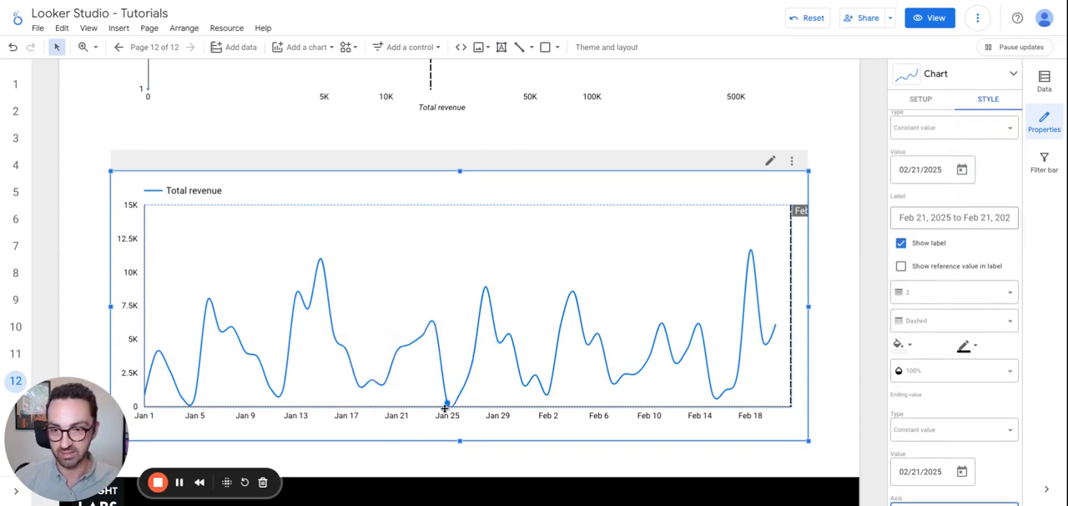
Set the beginning value of the reference band to 01/25/2025.
scroll(921, 212, "up", 5)
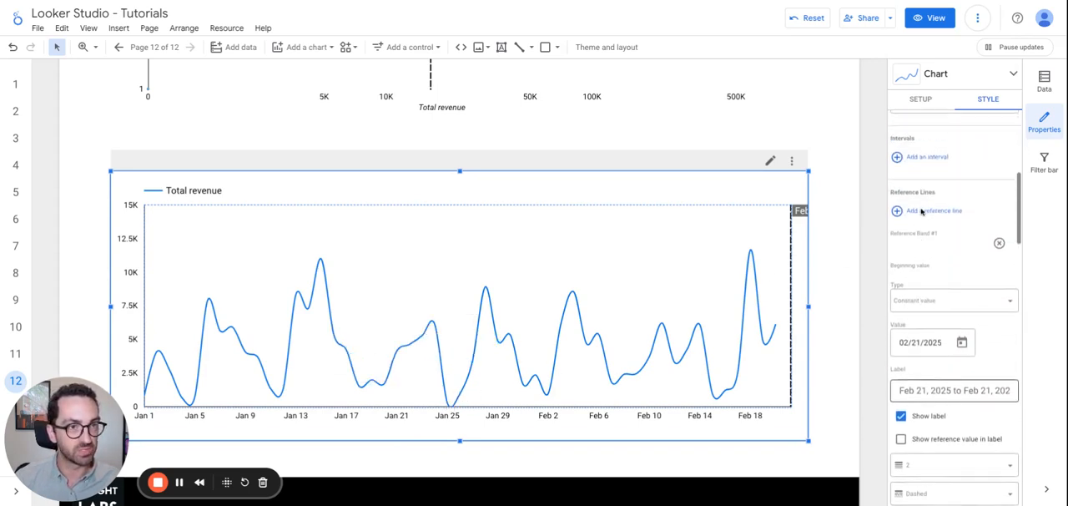
scroll(922, 211, "down", 5)
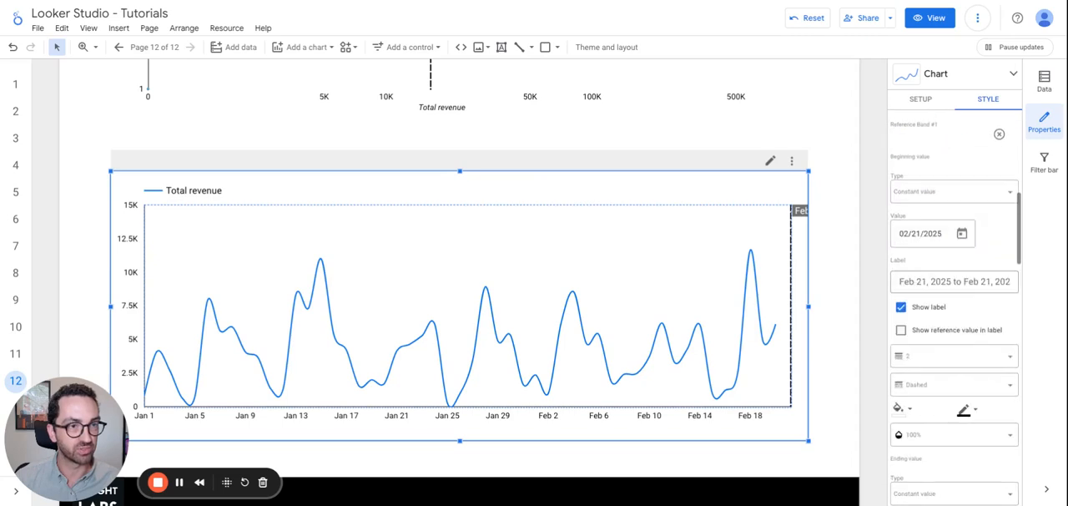
left_click(962, 233)
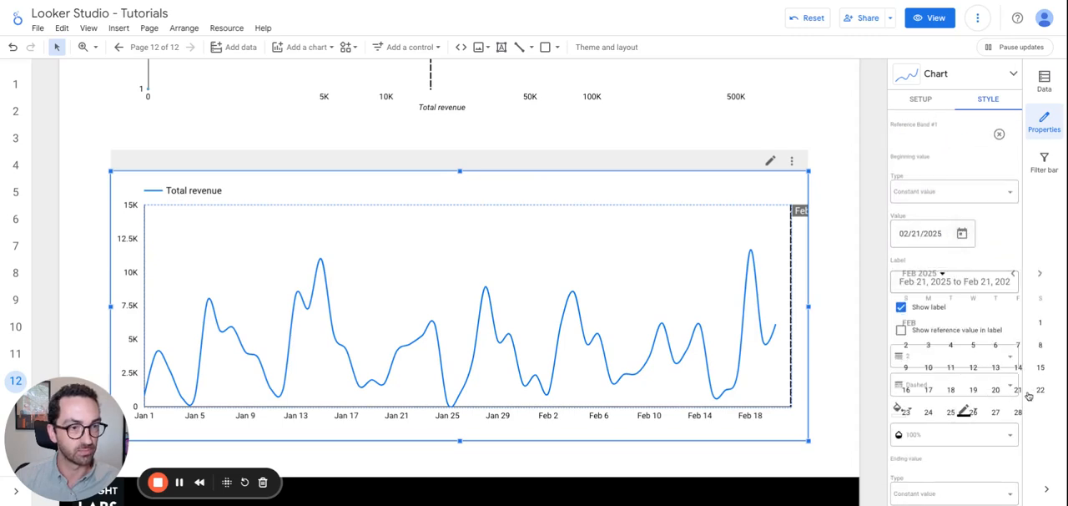
left_click(935, 273)
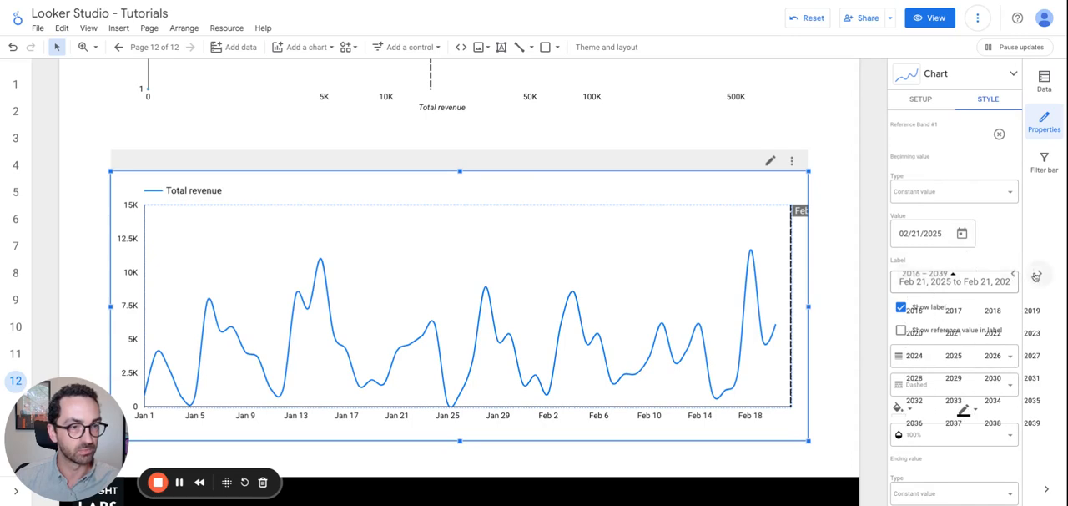
left_click(955, 357)
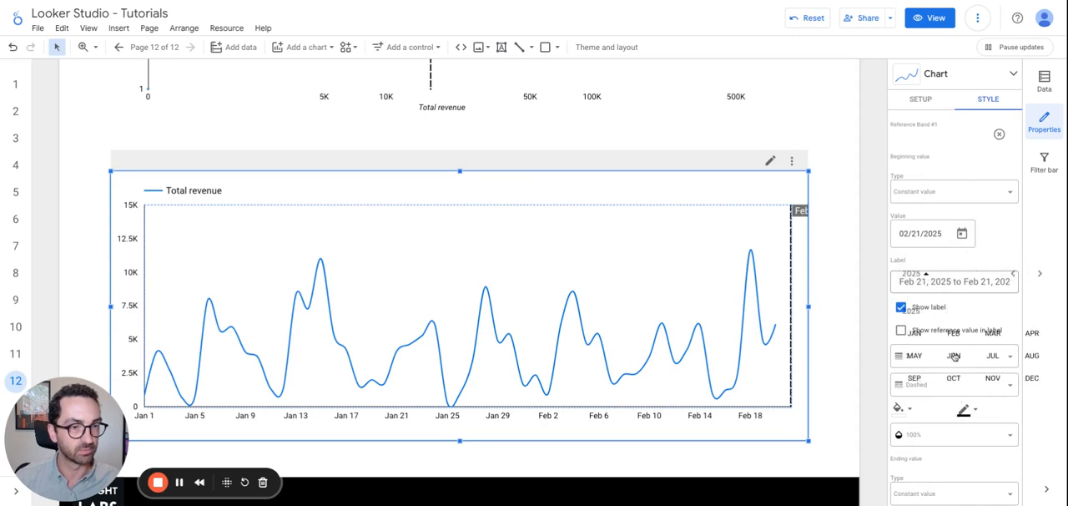
left_click(915, 332)
left_click(1038, 392)
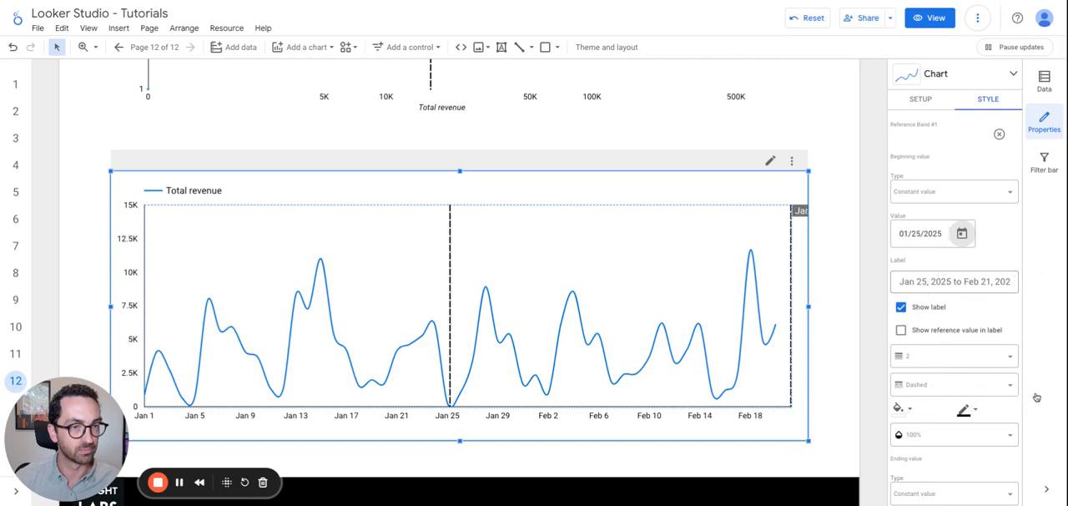
Set the ending value of the reference band to 01/27/2025.
scroll(951, 242, "down", 3)
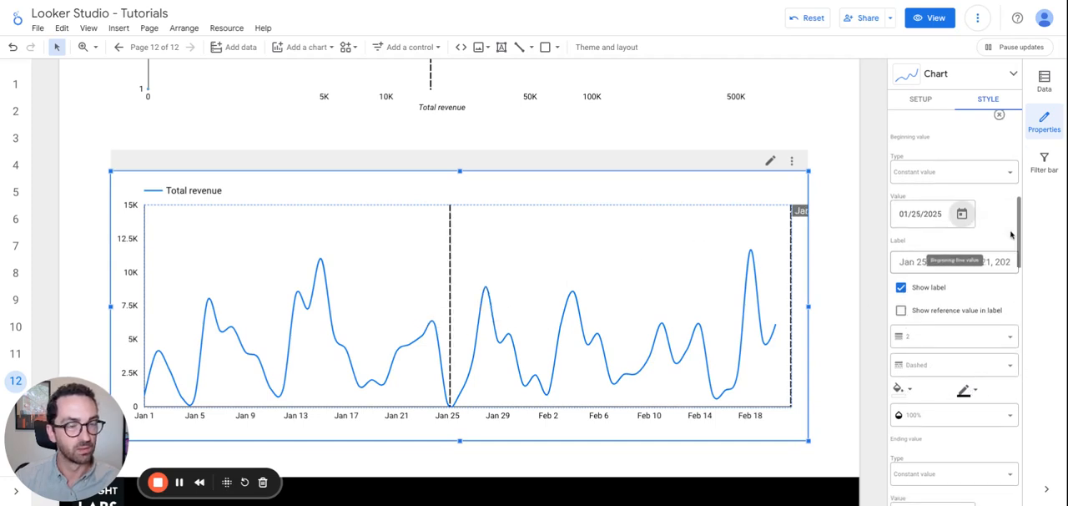
scroll(963, 347, "down", 2)
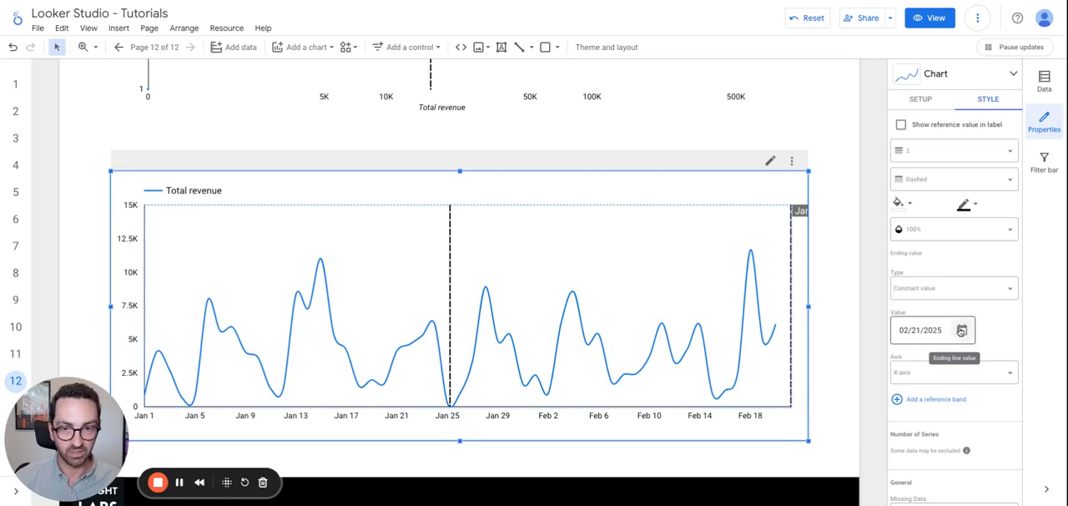
left_click(923, 333)
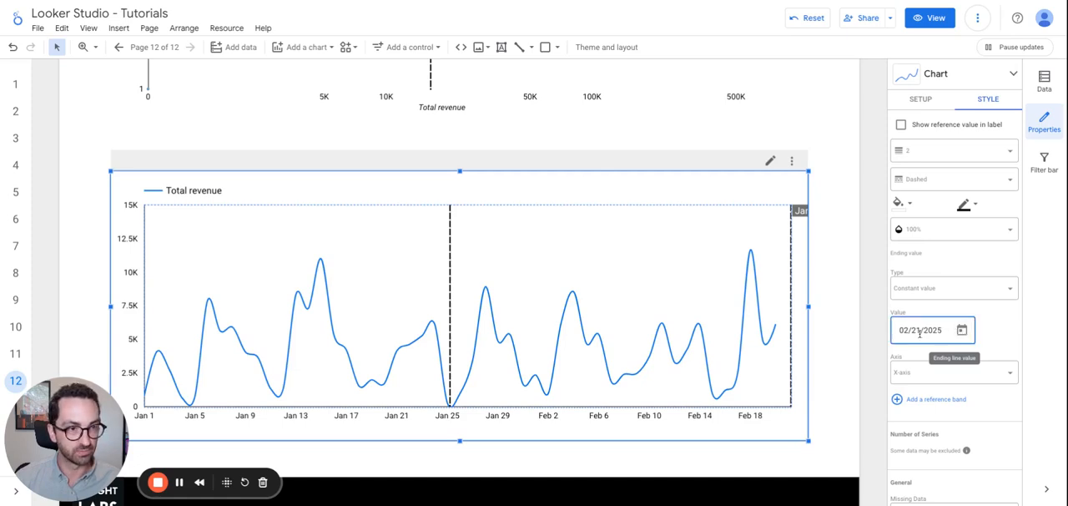
left_click(962, 330)
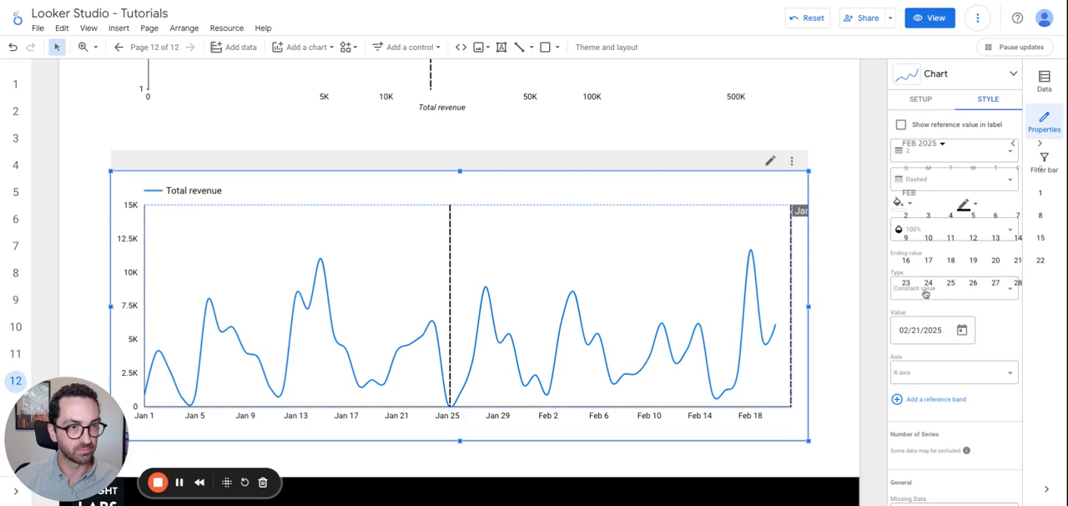
left_click(1015, 145)
left_click(929, 287)
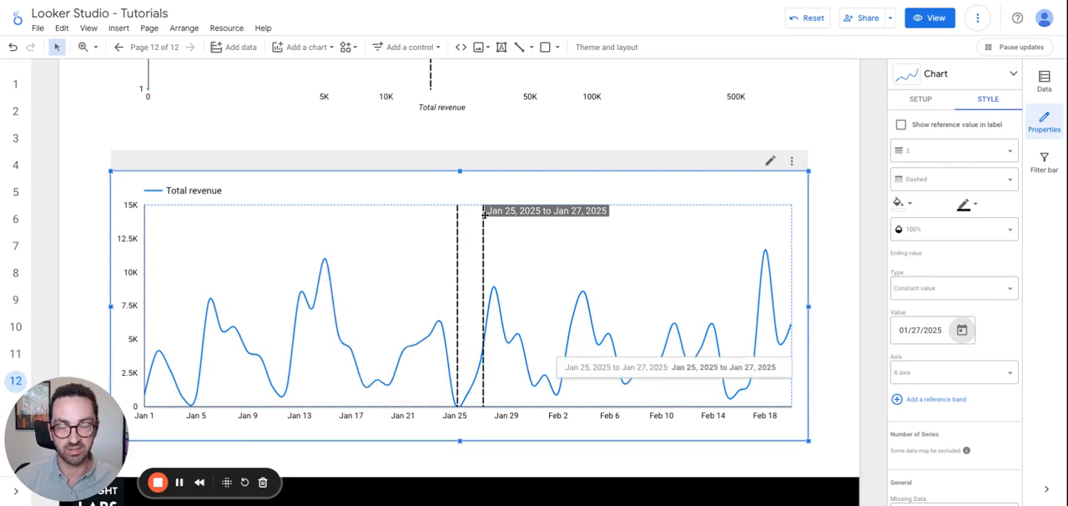
Try light orange and medium red as the reference band's background color, and settle on the palest red.
left_click(901, 203)
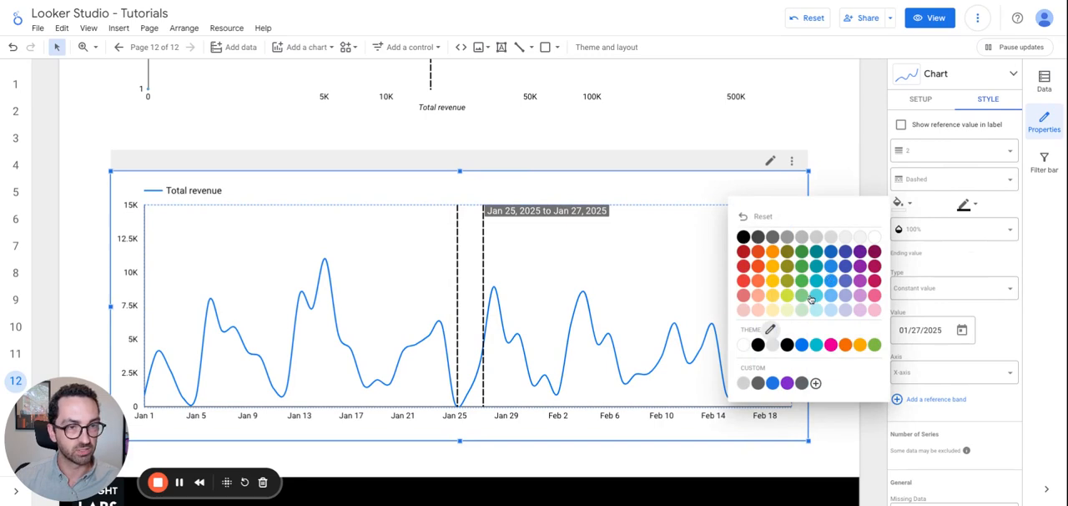
left_click(751, 298)
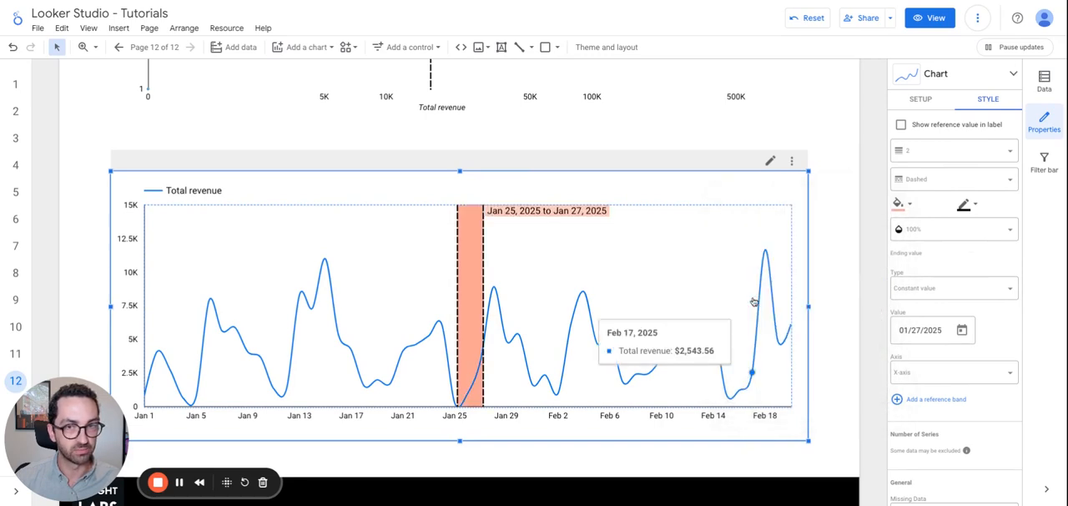
left_click(904, 212)
left_click(744, 297)
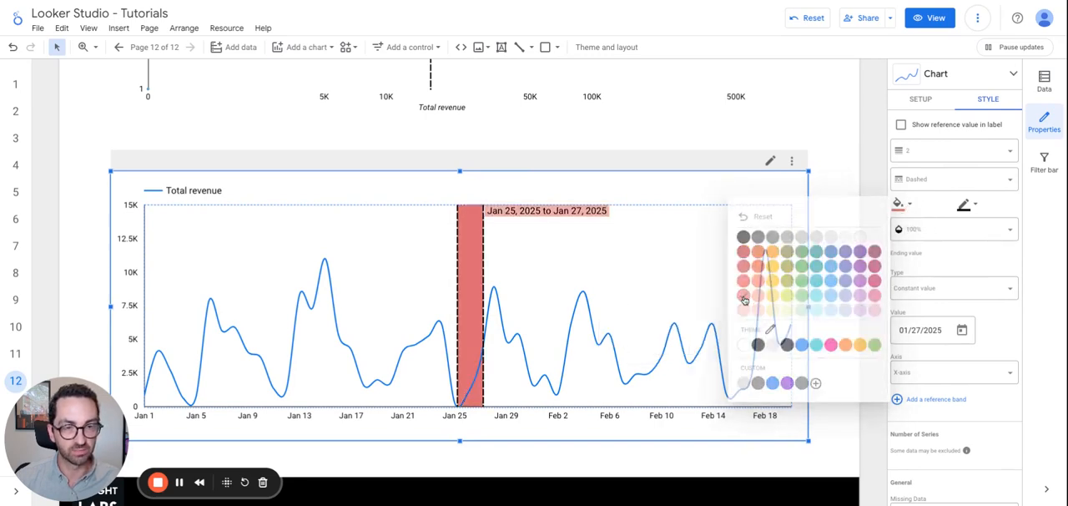
left_click(903, 205)
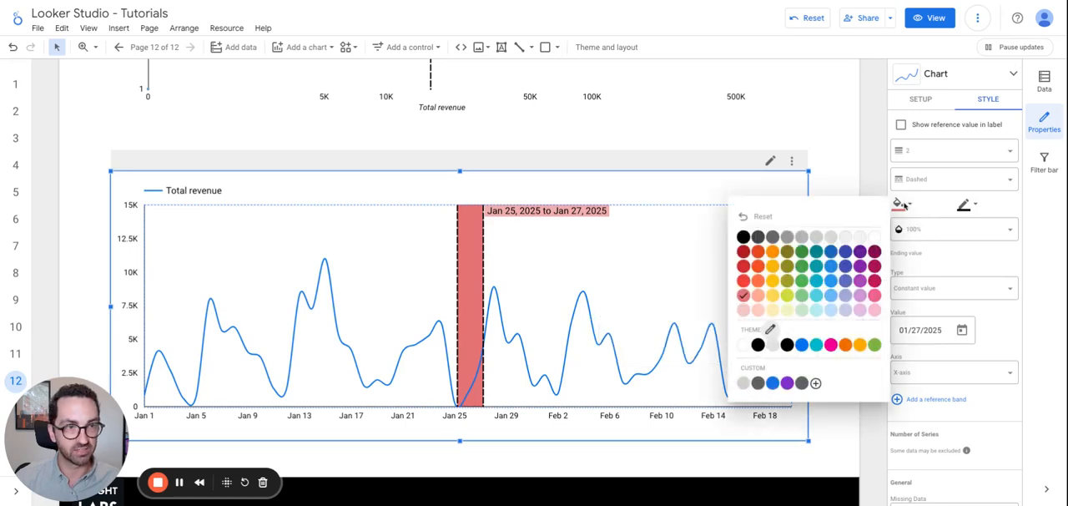
left_click(744, 310)
scroll(959, 270, "up", 1)
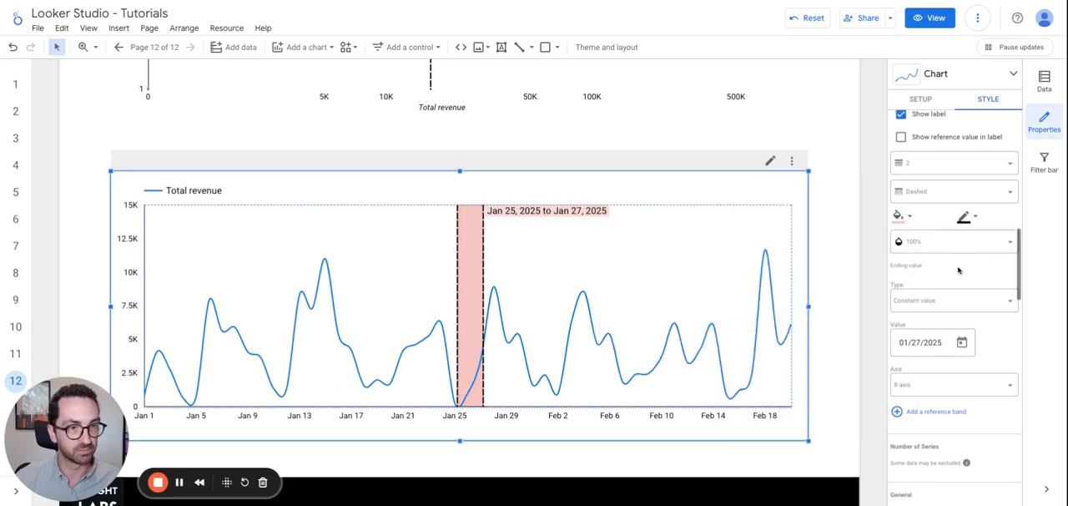
scroll(958, 270, "up", 5)
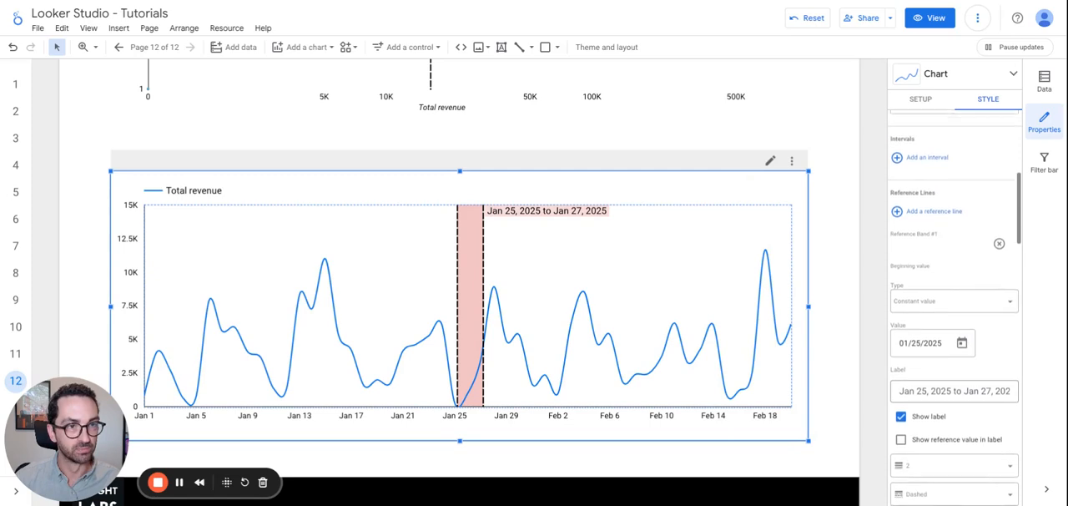
scroll(924, 287, "down", 1)
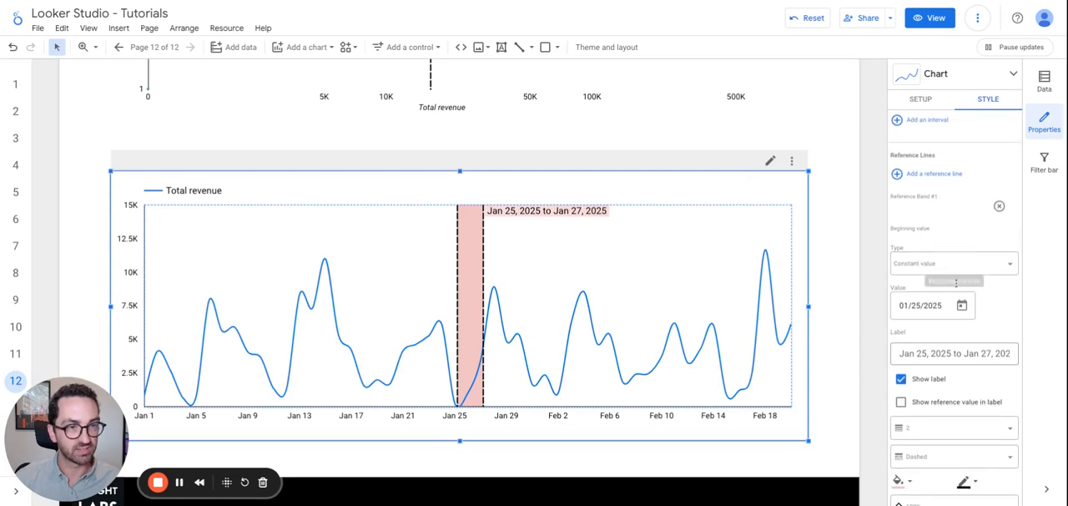
Try "Payment Proccessor" as the label of the reference band on the Total revenue time series chart.
scroll(947, 335, "down", 1)
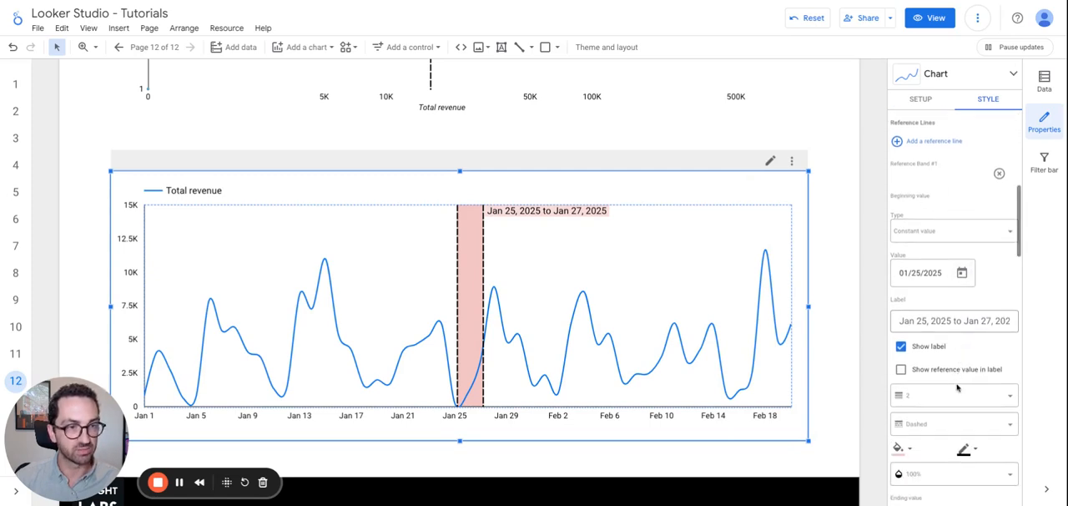
left_click(926, 307)
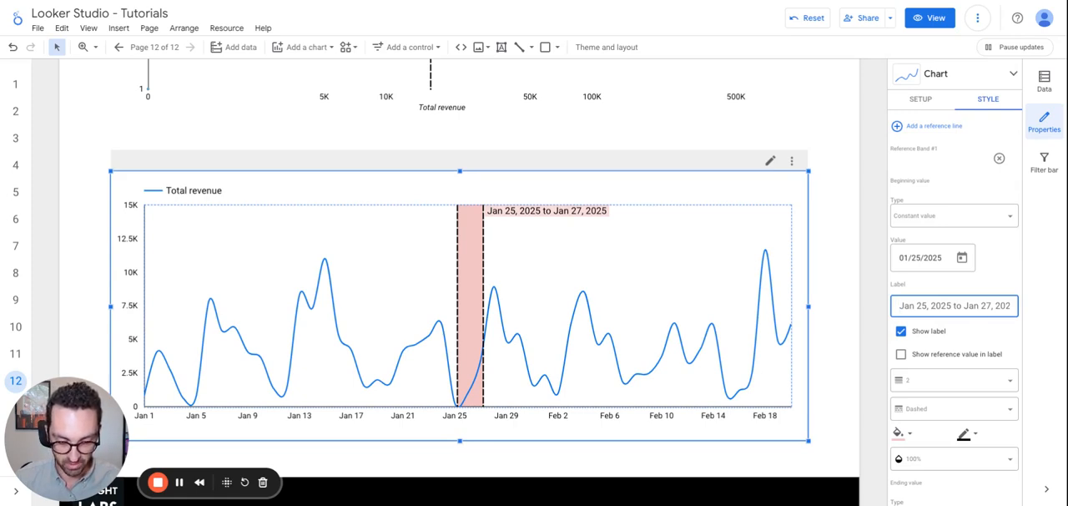
key("ctrl+a")
type("Payment ")
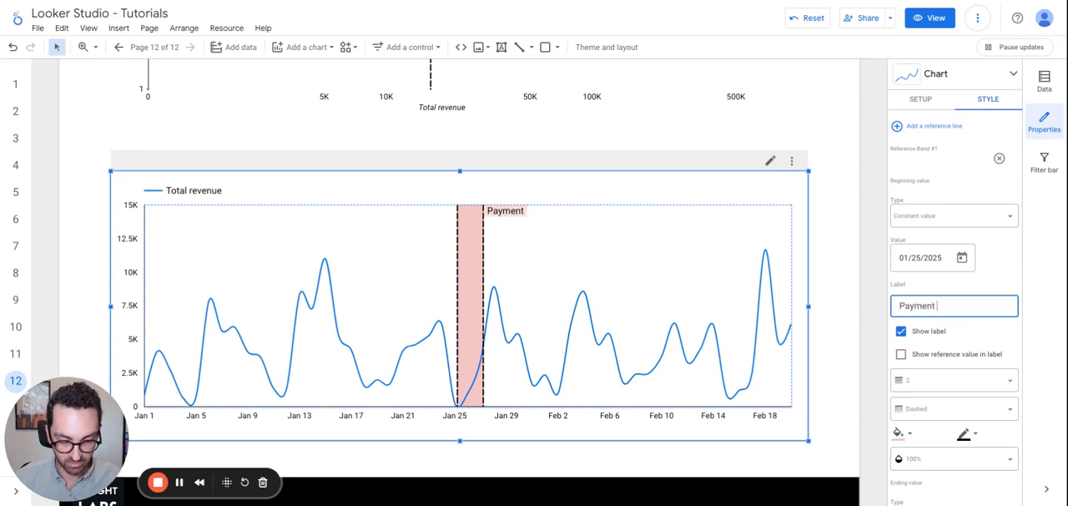
type("Proccessor")
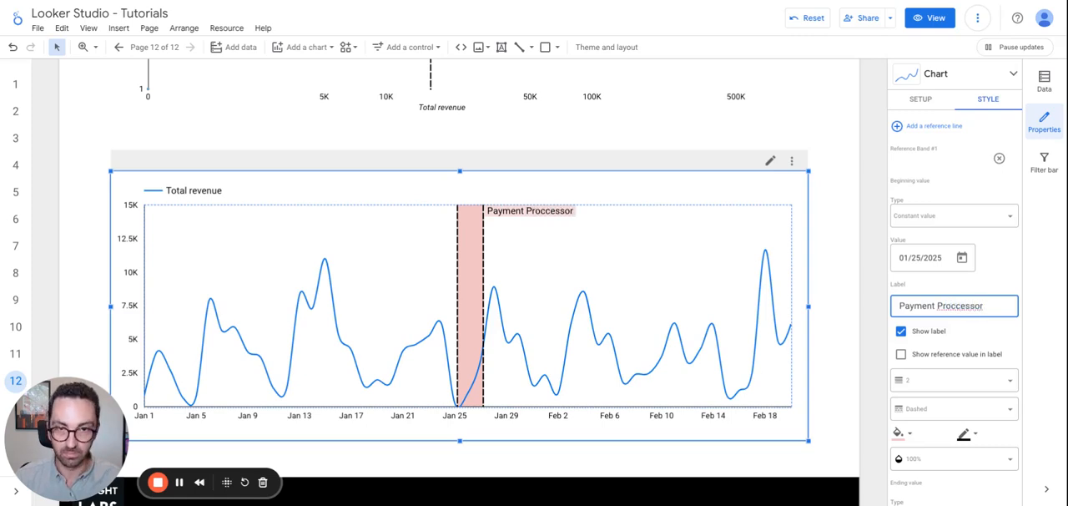
Set the reference band's label to "Payment Issues" and deselect the time series chart.
key("ctrl+shift+Left")
key("ctrl+shift+Left")
type("Pa")
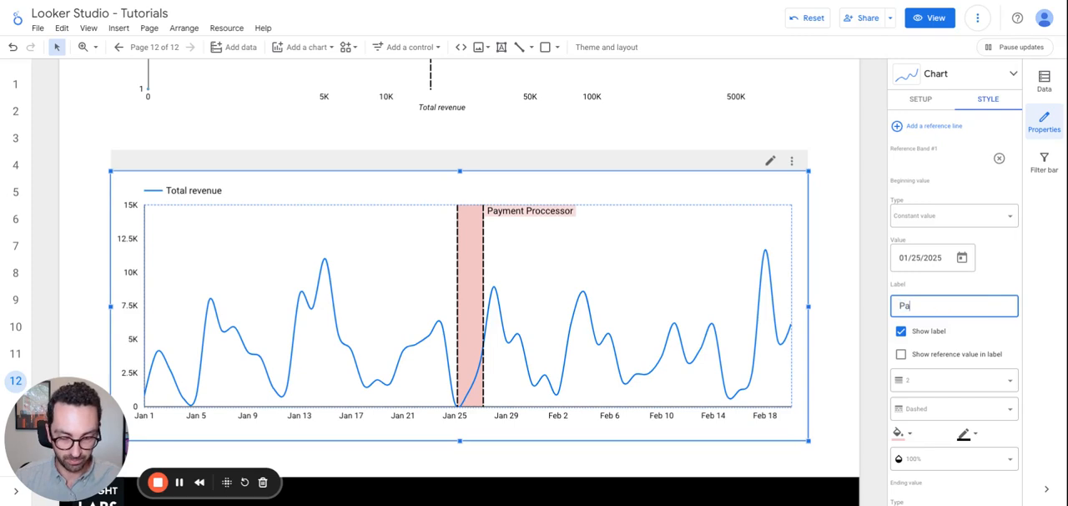
type("yem")
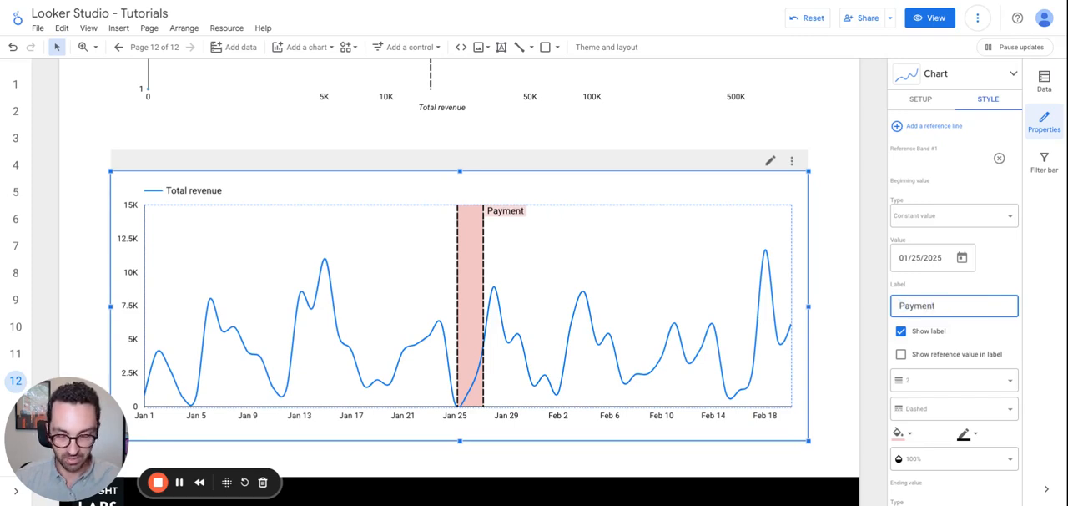
type("ent Issues")
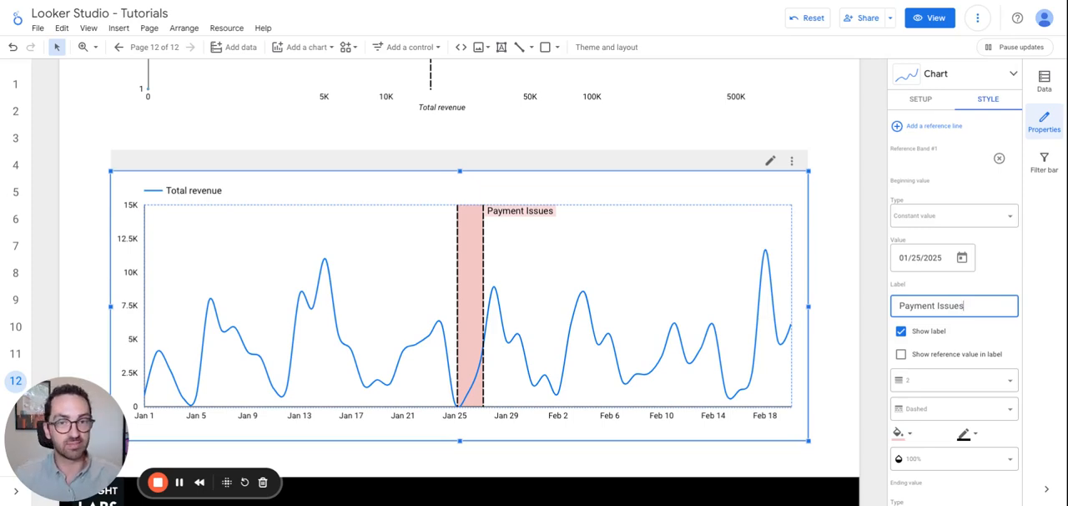
left_click(957, 277)
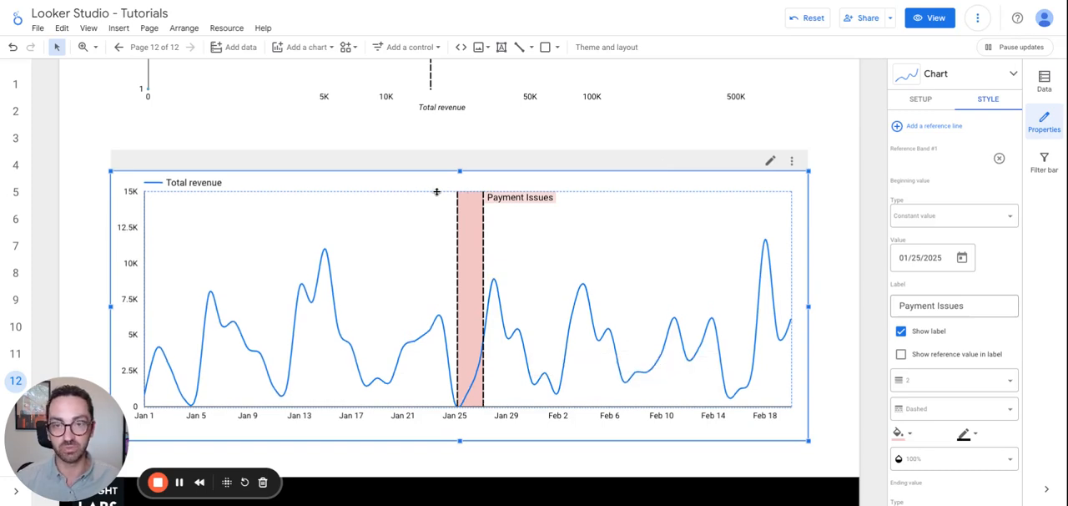
left_click(871, 218)
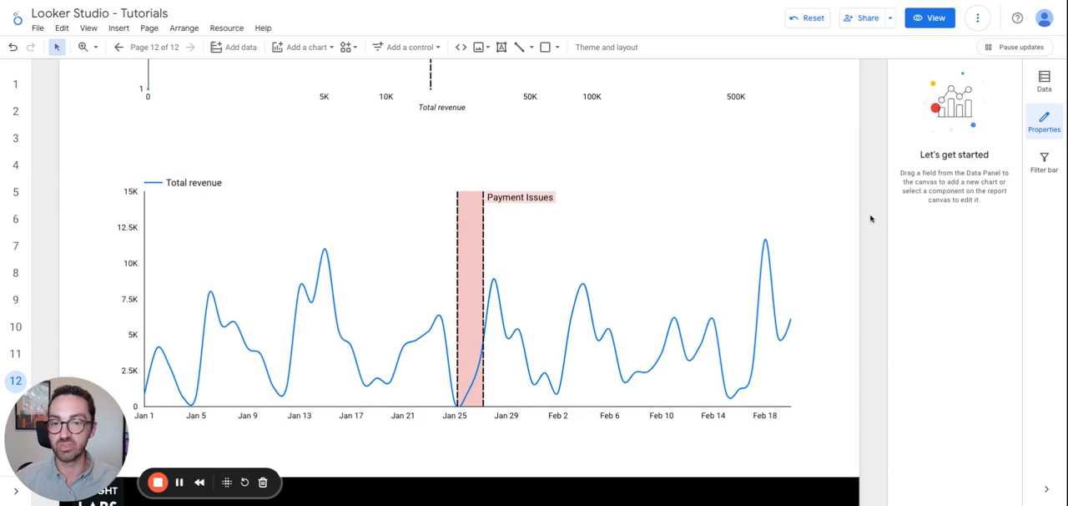